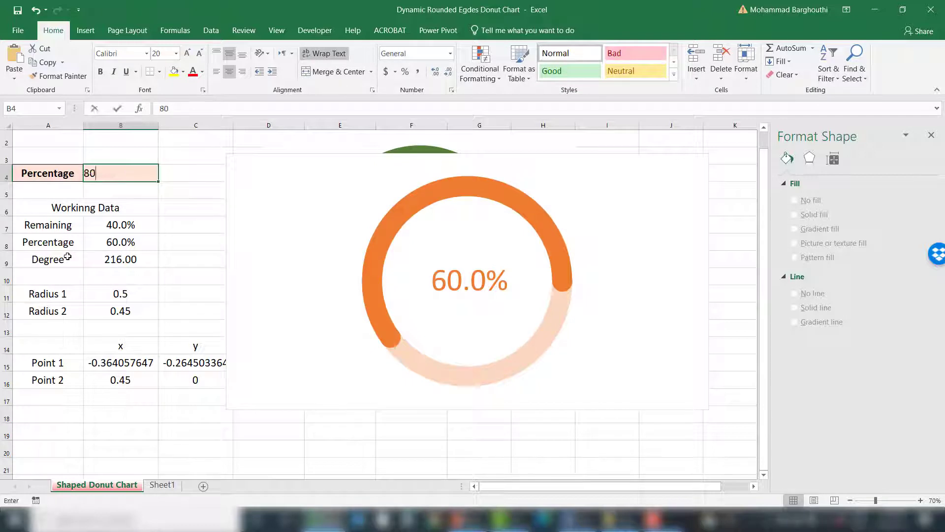
# Step: Test the finished chart by entering 80, 85, 75, 45 and 80 as the Percentage value
pyautogui.press('Return')
pyautogui.press('Up')
pyautogui.write('85')
pyautogui.press('Return')
pyautogui.press('Up')
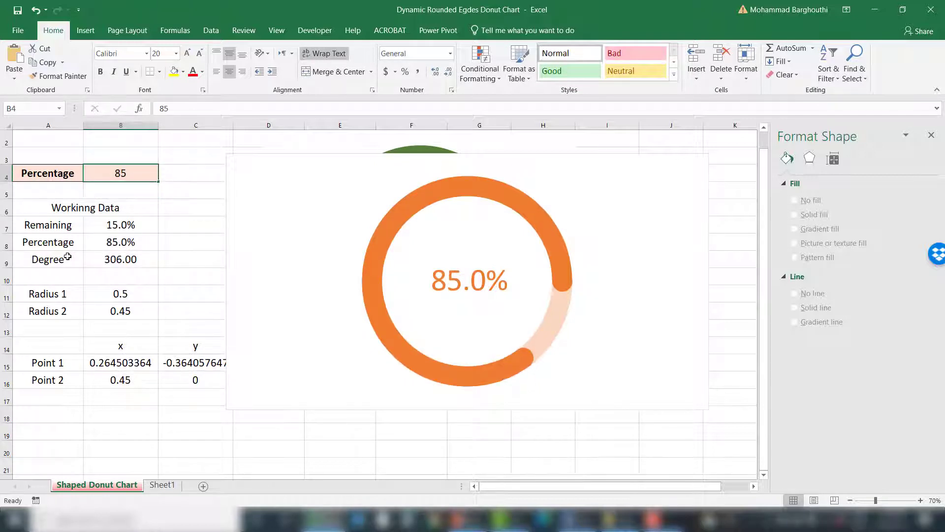
pyautogui.write('7')
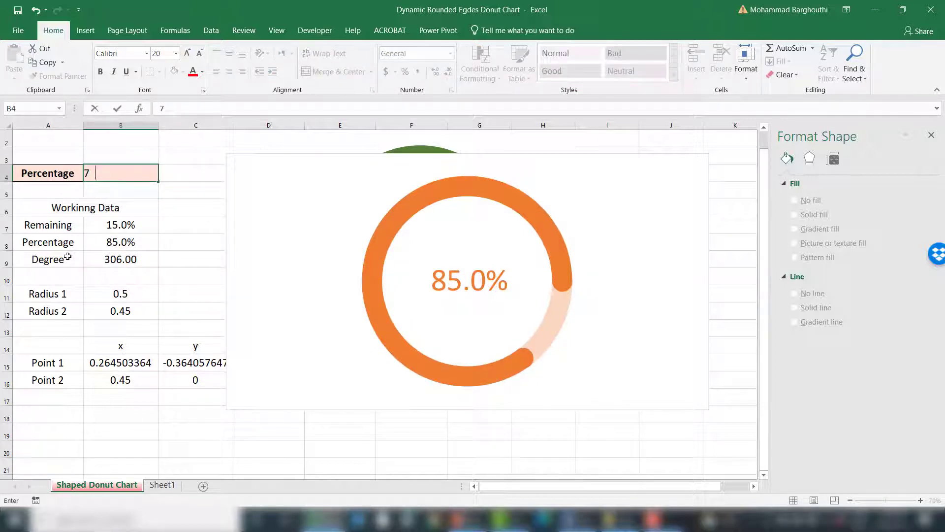
pyautogui.write('5')
pyautogui.press('Return')
pyautogui.press('Up')
pyautogui.write('4')
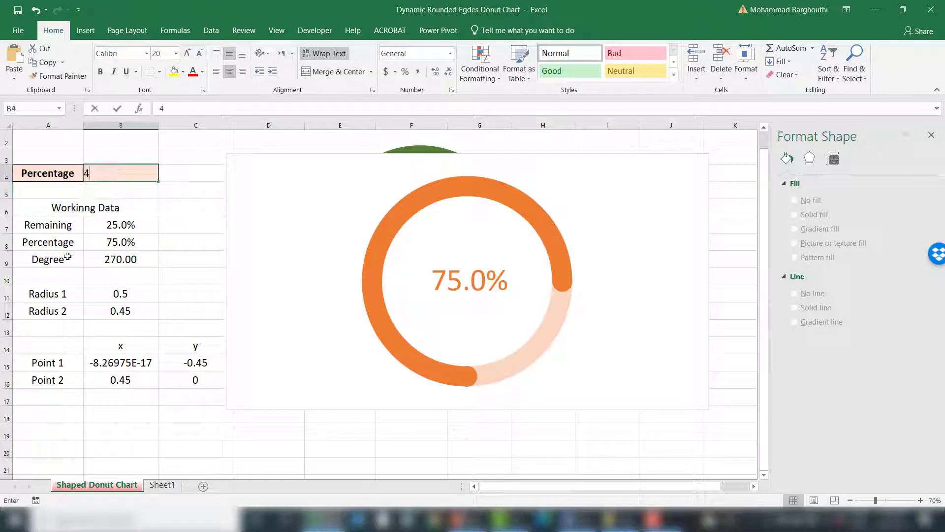
pyautogui.write('5')
pyautogui.press('Return')
pyautogui.press('Up')
pyautogui.write('80')
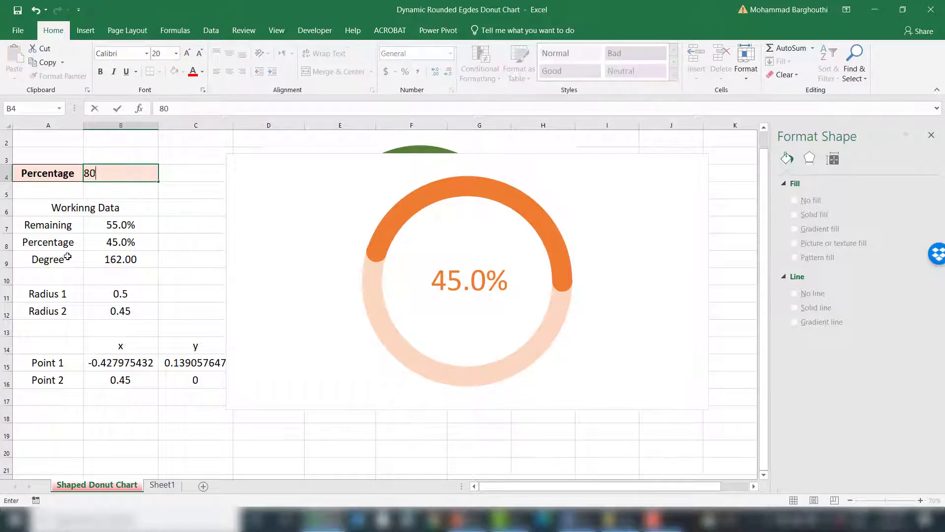
pyautogui.press('Return')
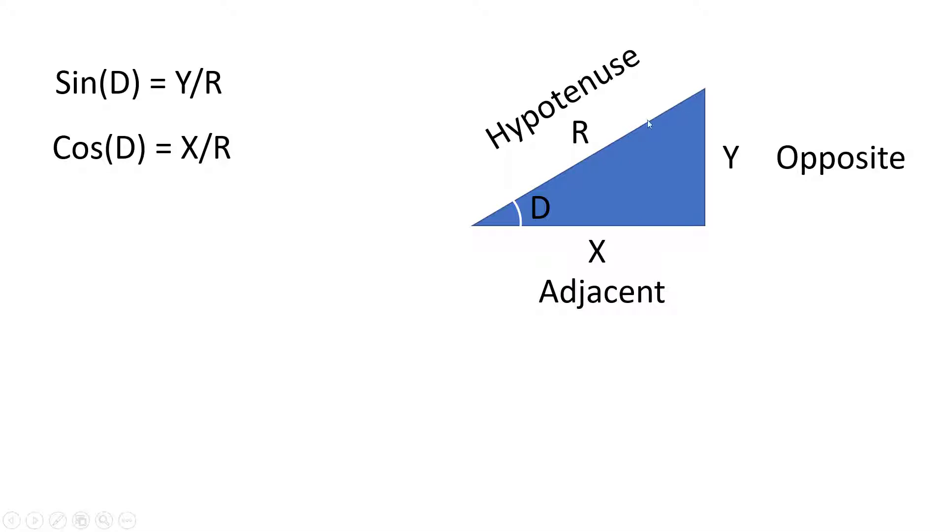
# Step: Set the Percentage cell to 40
pyautogui.click(636, 142)
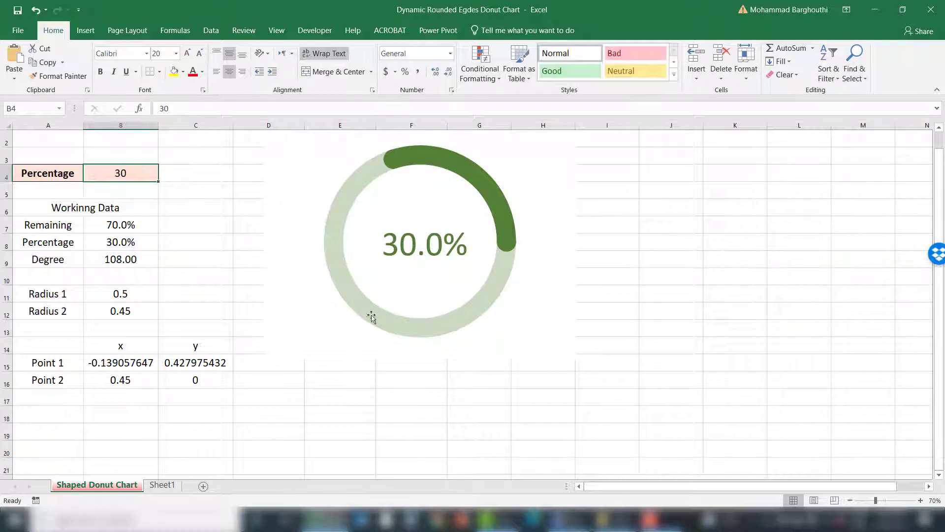
pyautogui.click(163, 192)
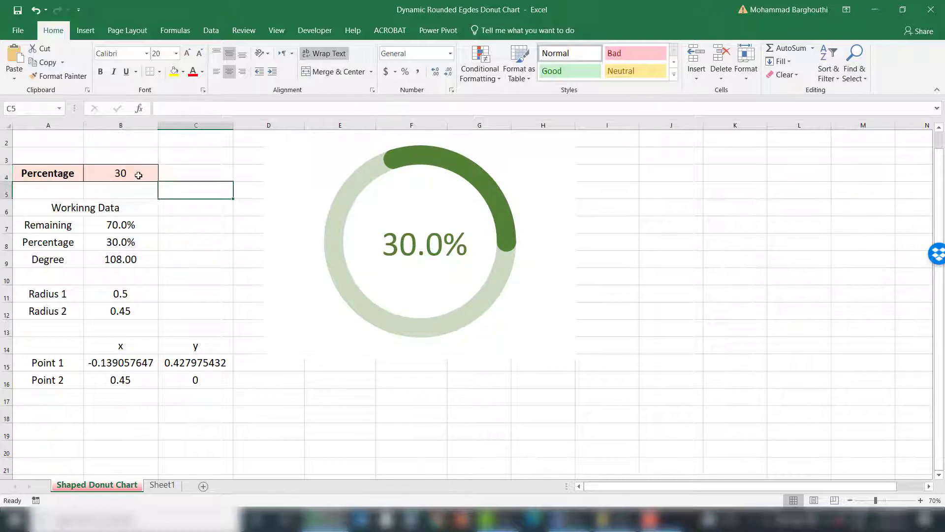
pyautogui.click(139, 175)
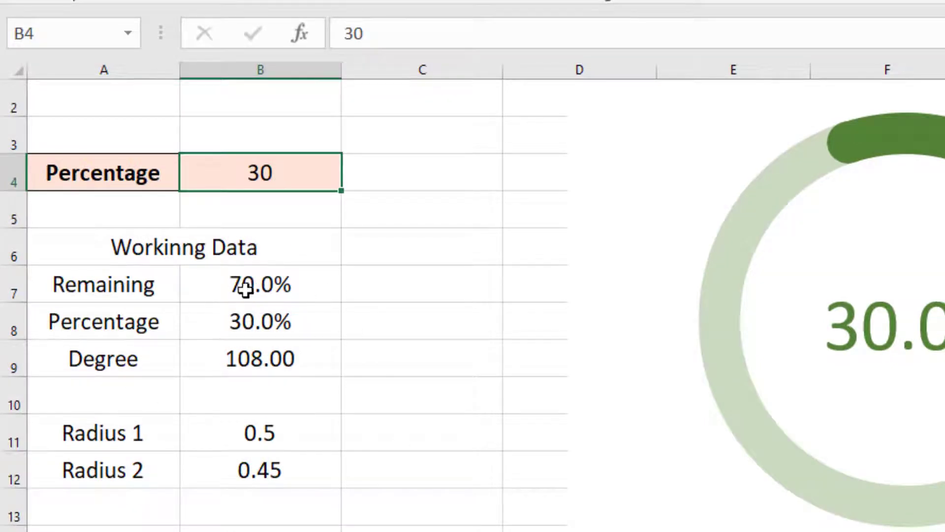
pyautogui.press('Right')
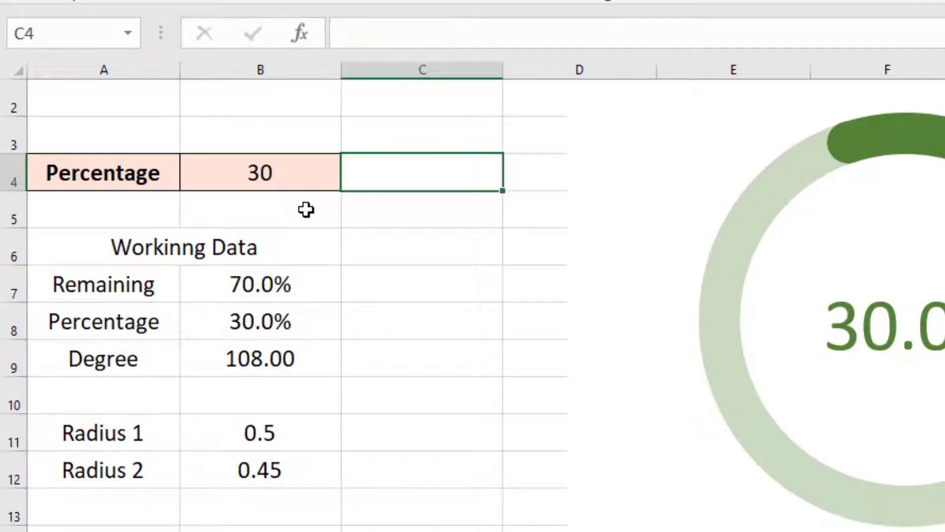
pyautogui.click(290, 182)
pyautogui.write('40')
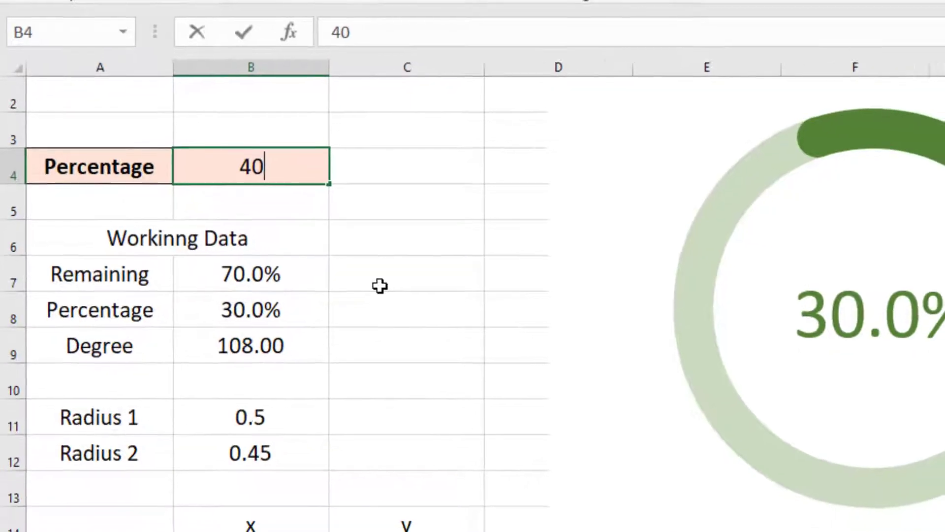
pyautogui.press('Return')
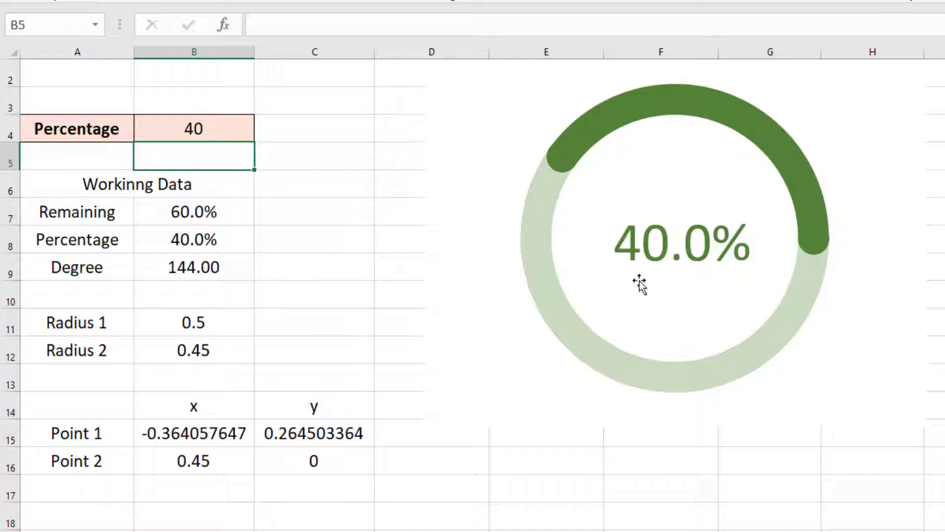
# Step: Insert a doughnut chart from the Remaining and Percentage rows of the working data
pyautogui.press('Up')
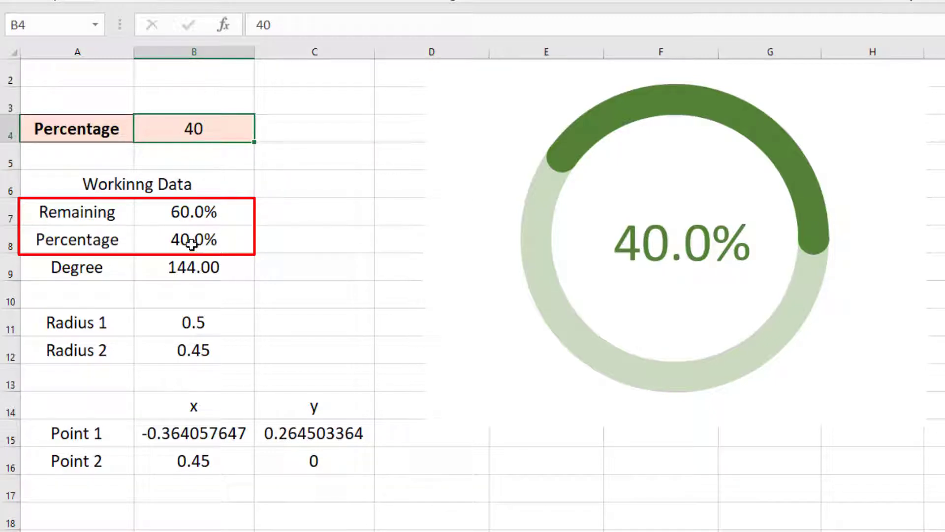
pyautogui.click(184, 239)
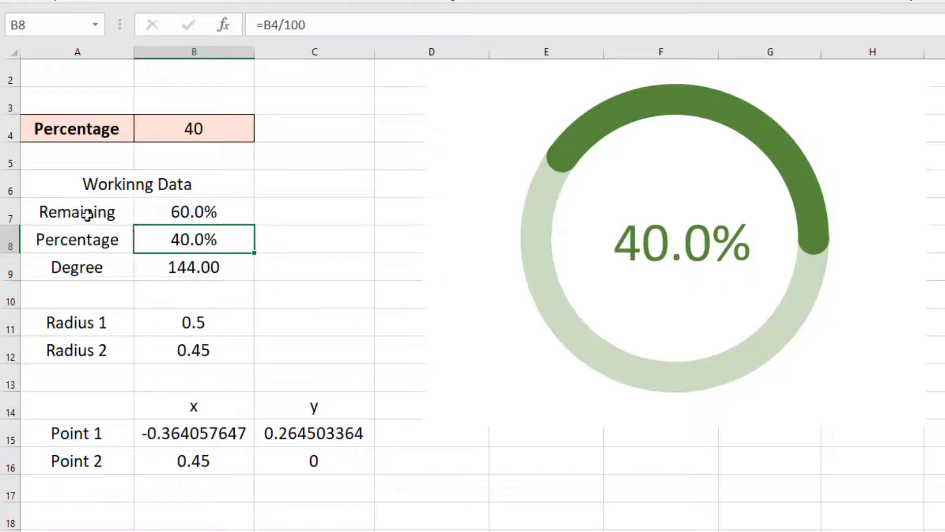
pyautogui.moveTo(87, 215); pyautogui.dragTo(162, 252)
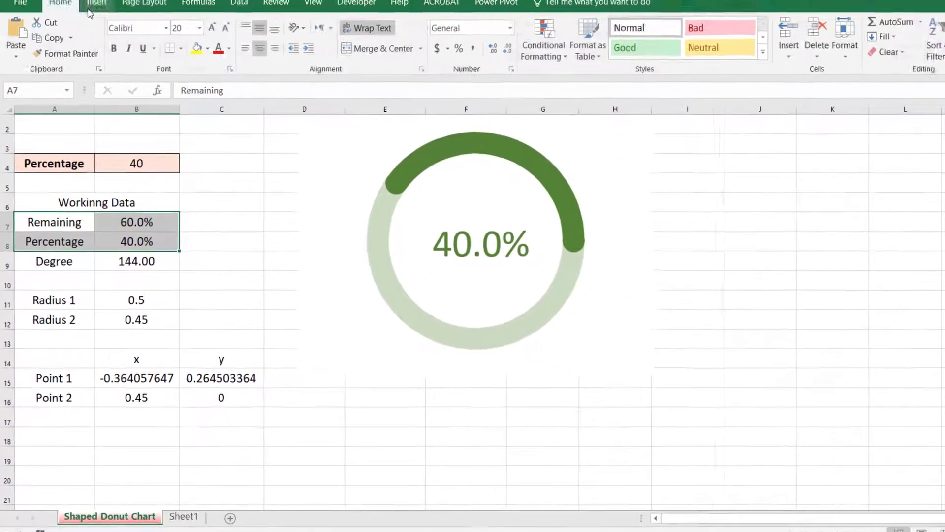
pyautogui.click(93, 9)
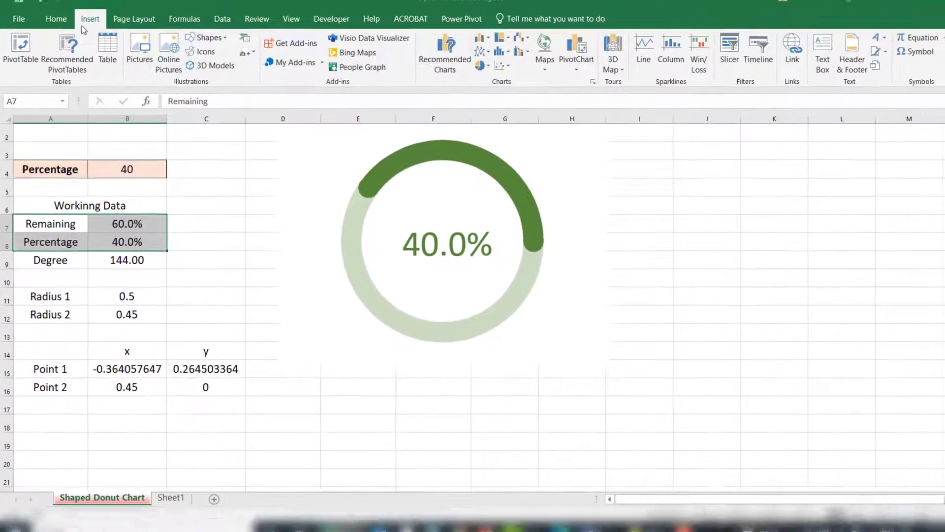
pyautogui.click(466, 75)
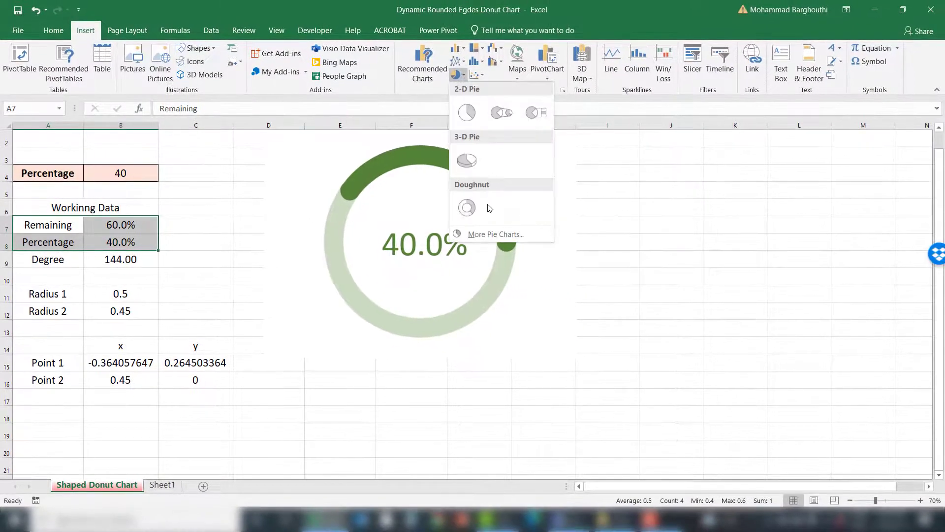
pyautogui.click(467, 207)
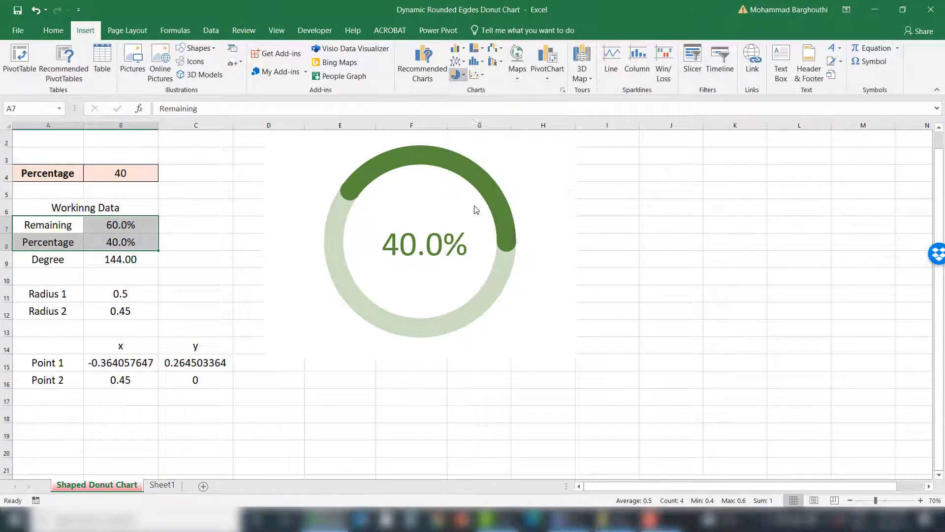
# Step: Move and enlarge the new doughnut chart beside the data table
pyautogui.moveTo(401, 253); pyautogui.dragTo(304, 219)
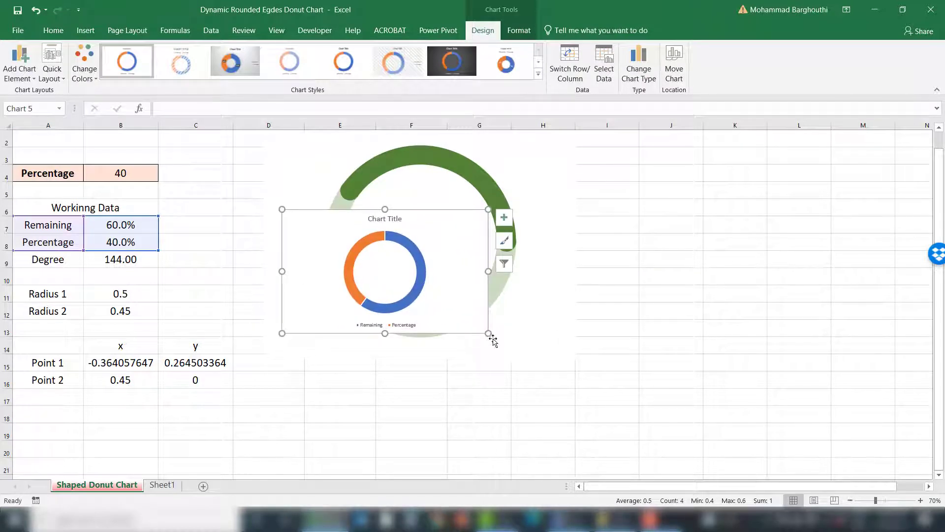
pyautogui.moveTo(493, 340); pyautogui.dragTo(625, 397)
pyautogui.moveTo(497, 309); pyautogui.dragTo(460, 301)
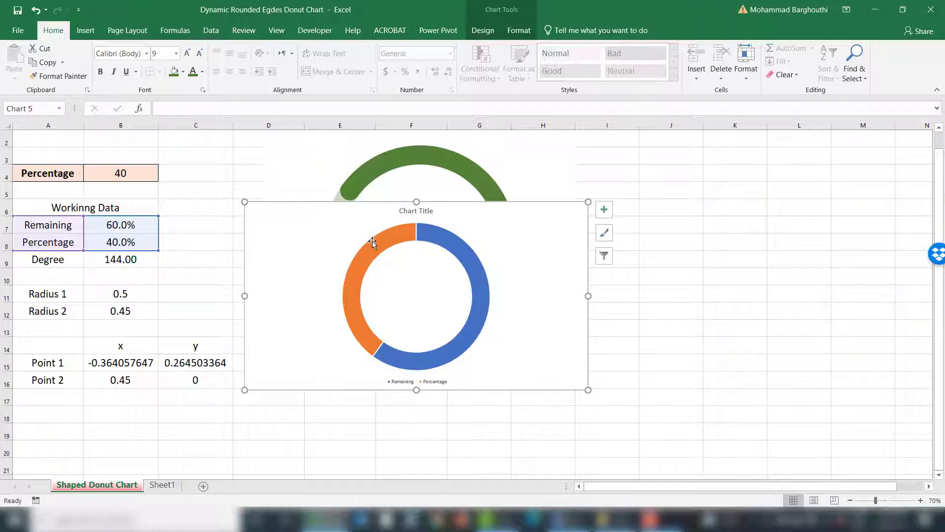
# Step: Set the doughnut series' angle of first slice to 90°
pyautogui.click(485, 309)
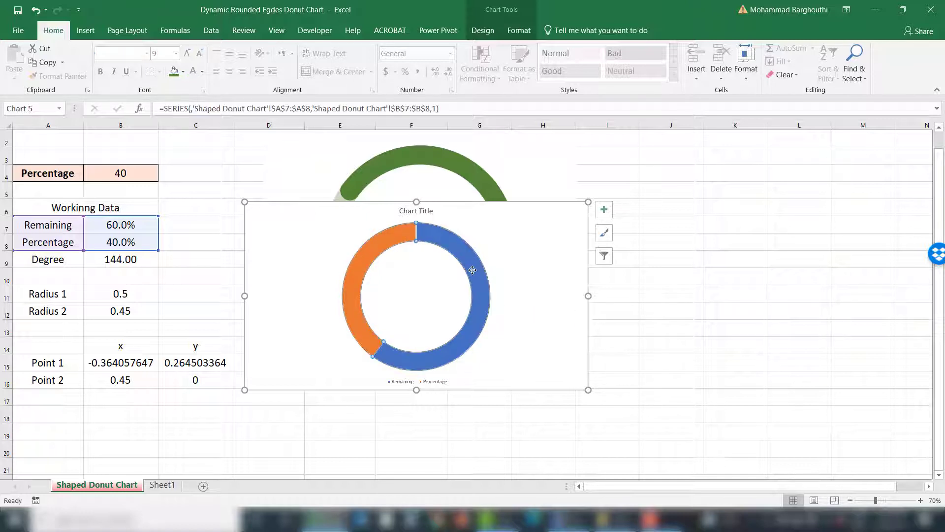
pyautogui.rightClick(477, 277)
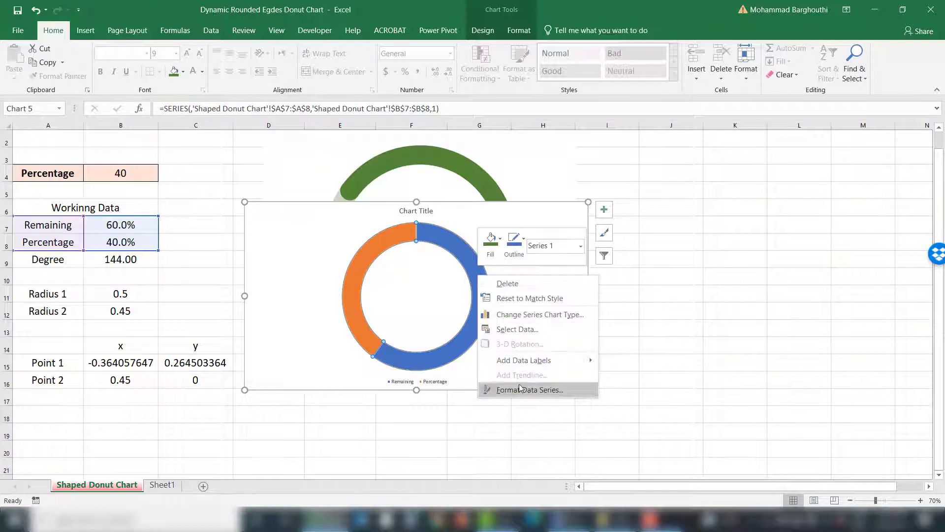
pyautogui.click(516, 388)
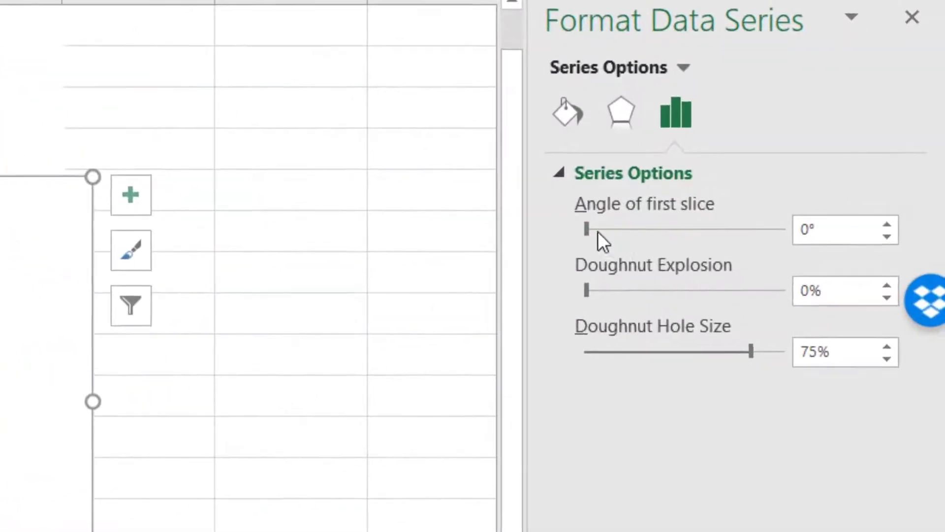
pyautogui.moveTo(556, 230); pyautogui.dragTo(575, 233)
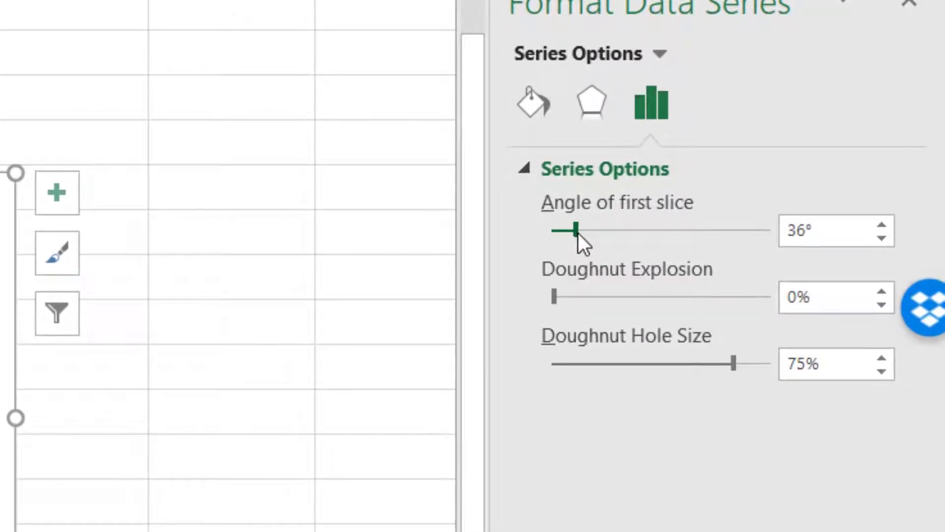
pyautogui.doubleClick(802, 230)
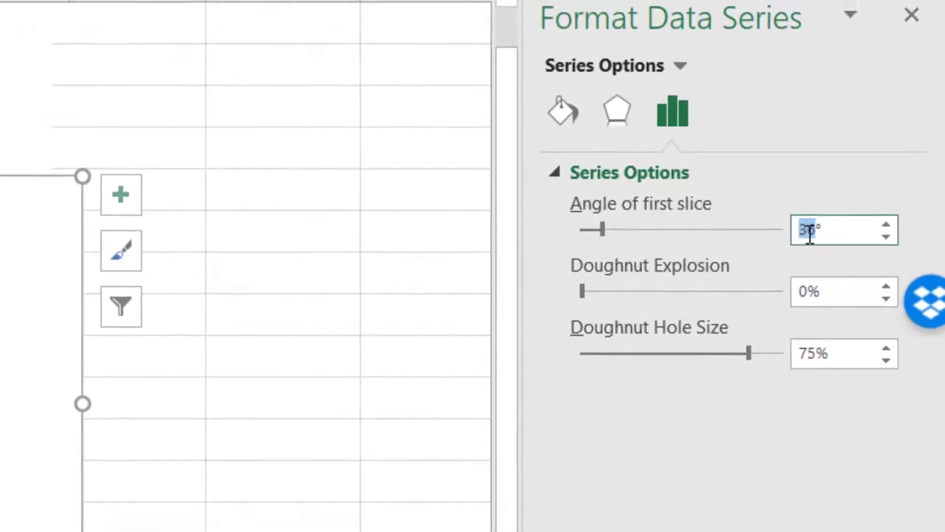
pyautogui.write('90')
pyautogui.press('Return')
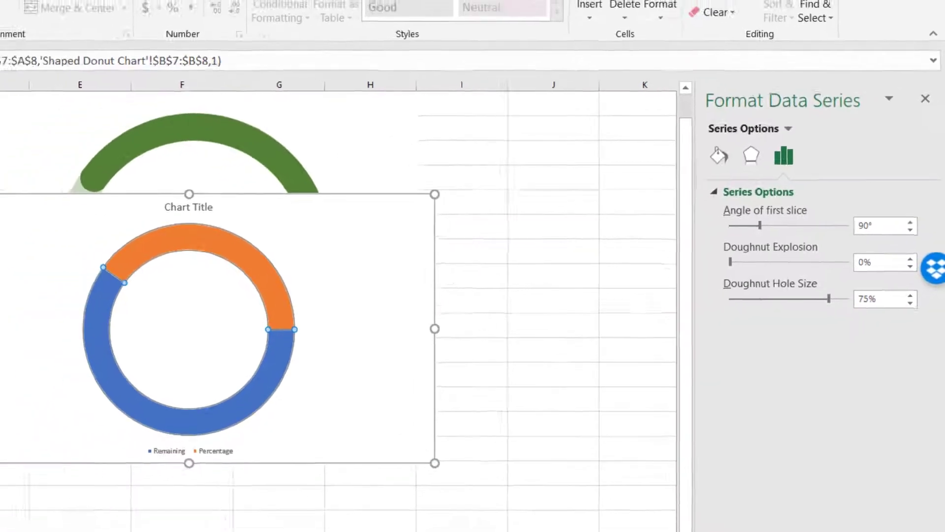
# Step: Test the new chart by entering 60 and 70 as the Percentage value
pyautogui.click(332, 344)
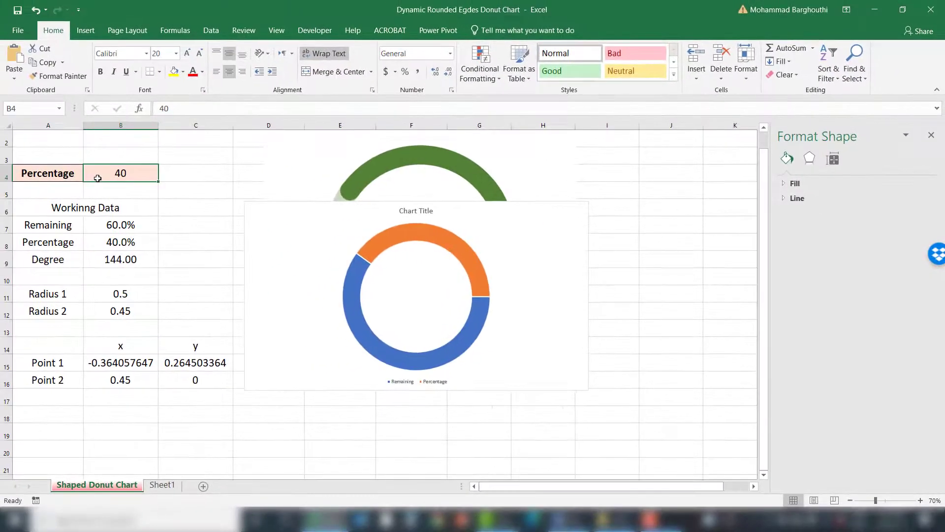
pyautogui.write('60')
pyautogui.press('Return')
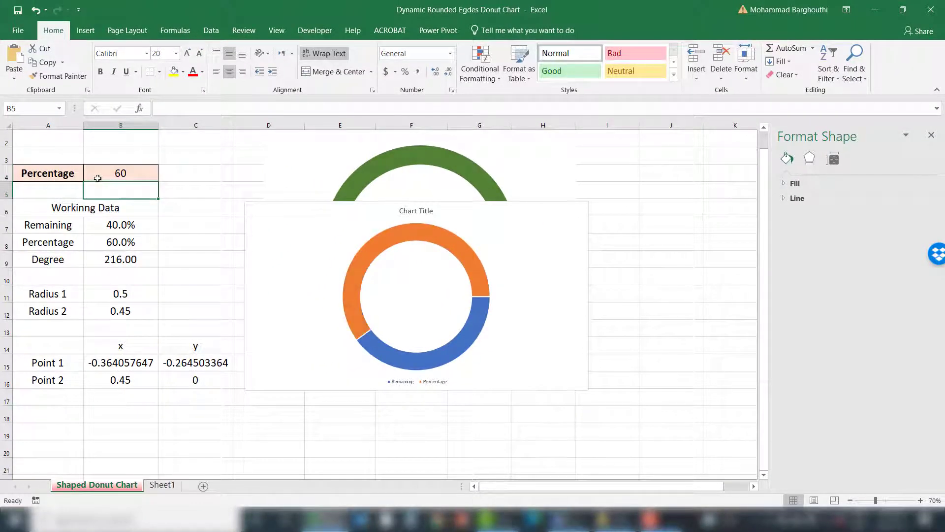
pyautogui.click(97, 178)
pyautogui.write('70')
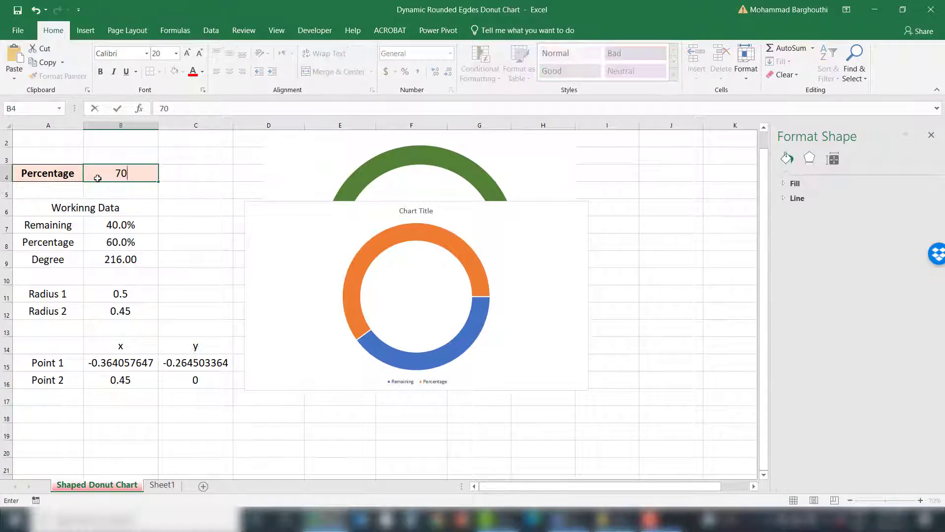
pyautogui.press('Return')
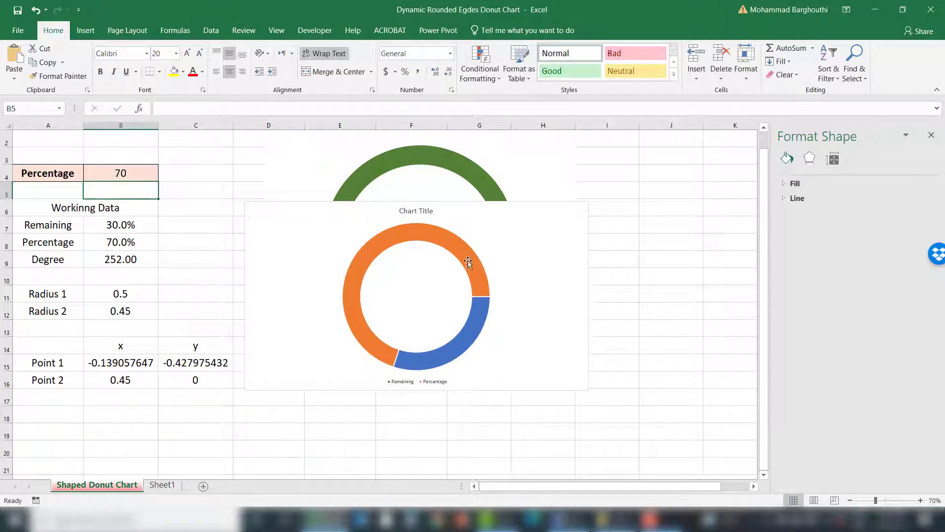
# Step: Give the doughnut series a solid orange fill
pyautogui.moveTo(468, 261)
pyautogui.moveTo(421, 363)
pyautogui.click(456, 247)
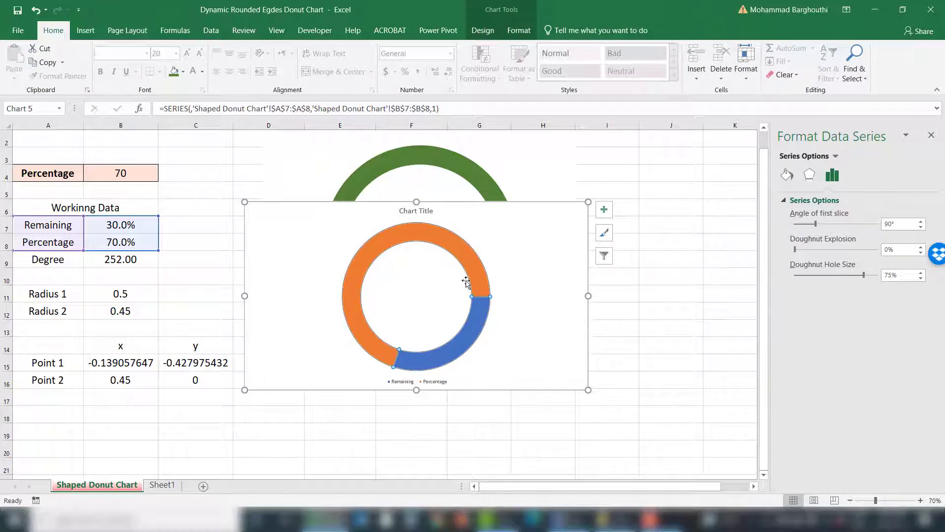
pyautogui.click(787, 174)
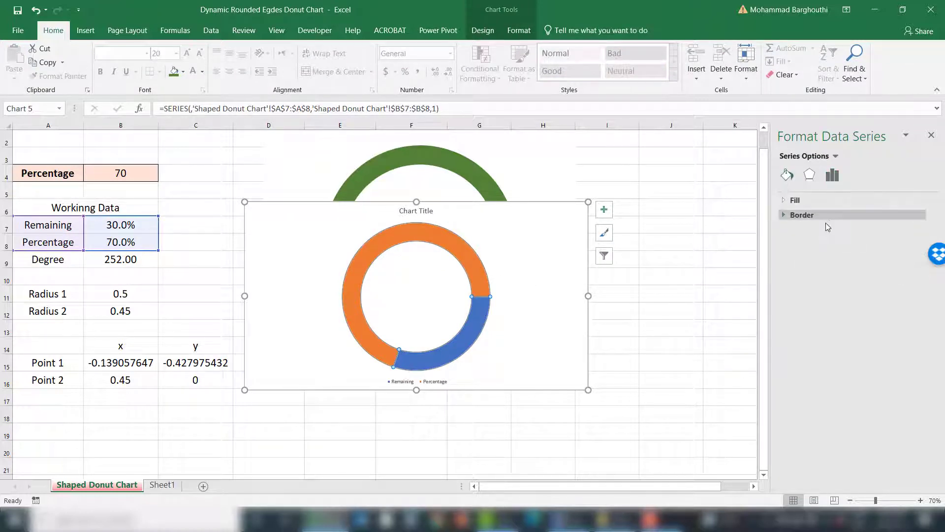
pyautogui.click(790, 201)
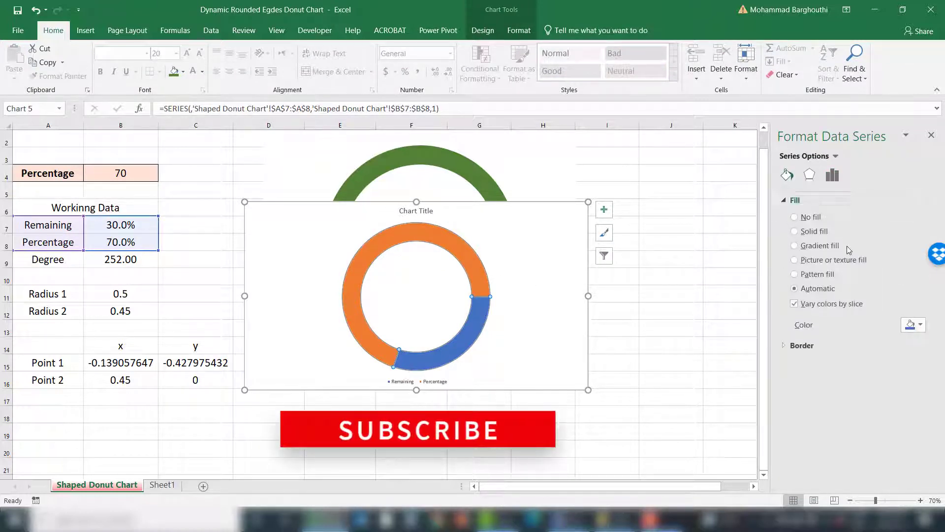
pyautogui.click(819, 232)
pyautogui.click(919, 326)
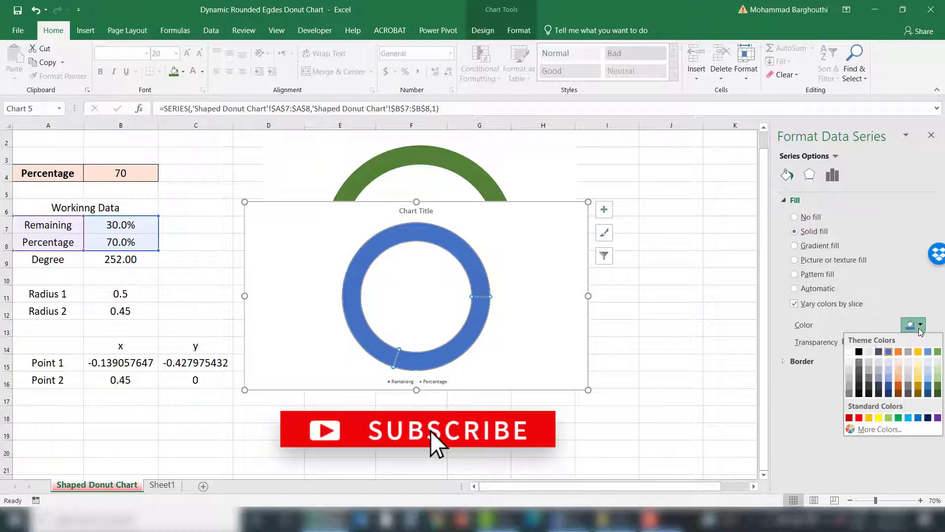
pyautogui.click(898, 353)
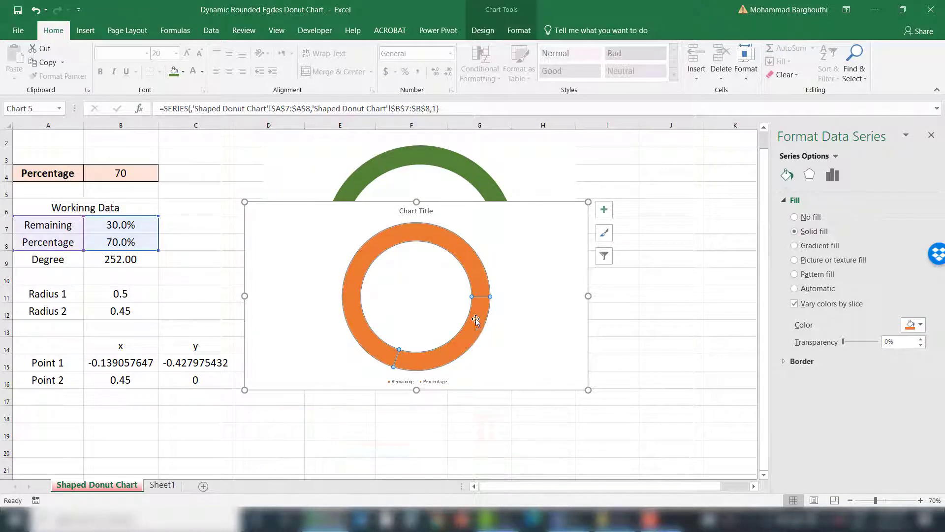
# Step: Set the Remaining slice's fill transparency to 70%
pyautogui.click(473, 343)
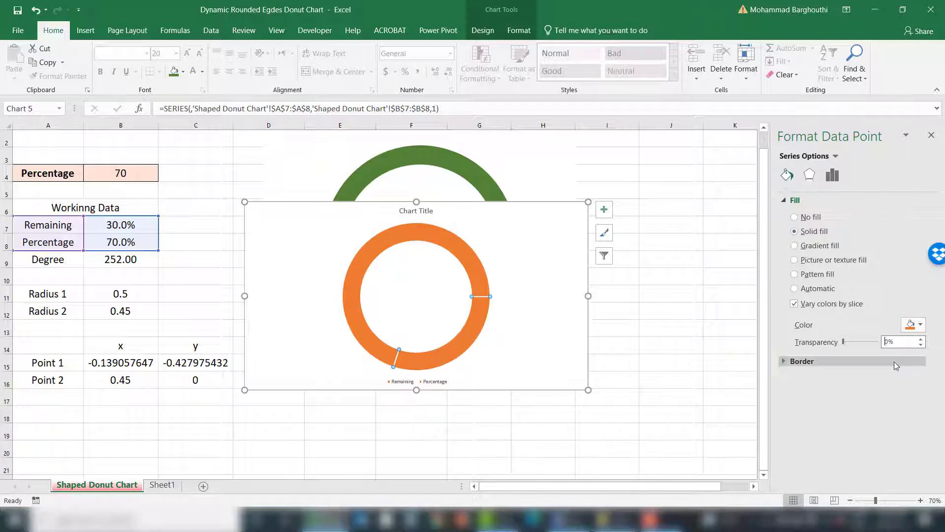
pyautogui.write('70')
pyautogui.press('Return')
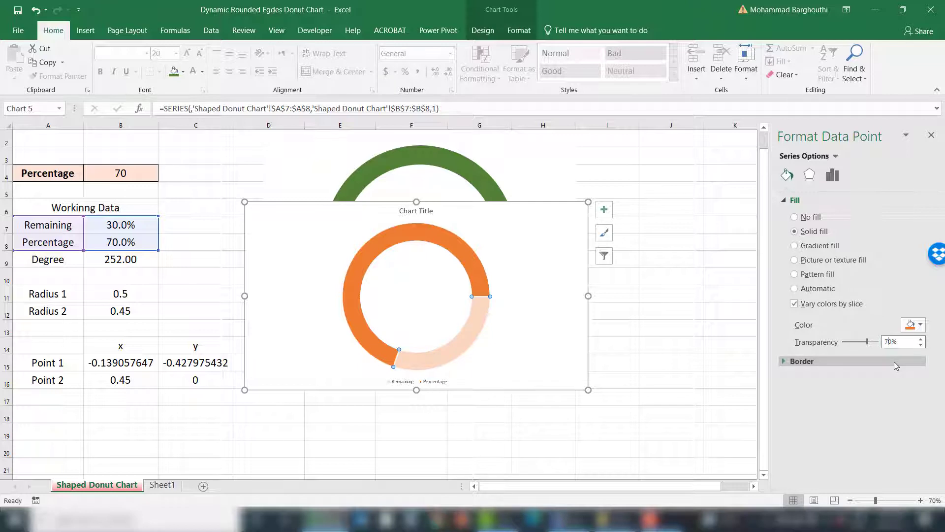
pyautogui.click(671, 362)
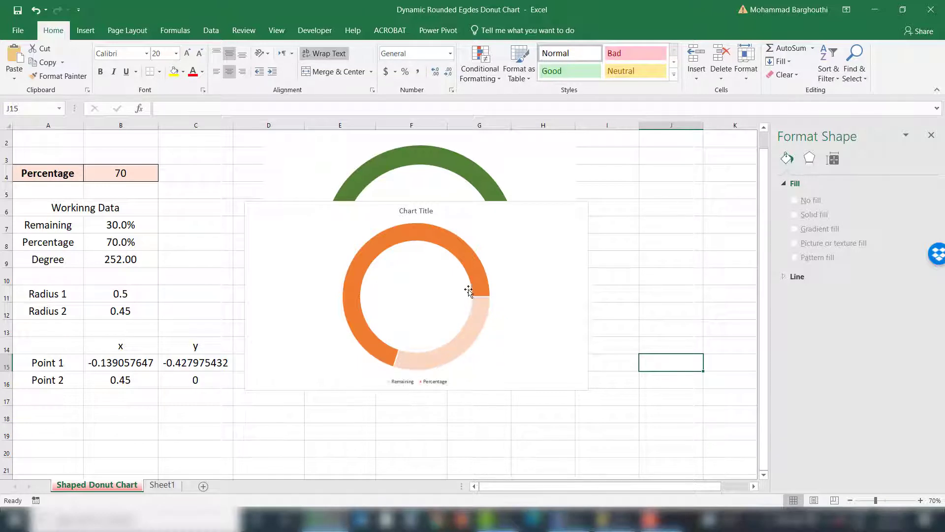
# Step: Remove the legend and chart title from the doughnut chart
pyautogui.click(495, 315)
pyautogui.click(603, 209)
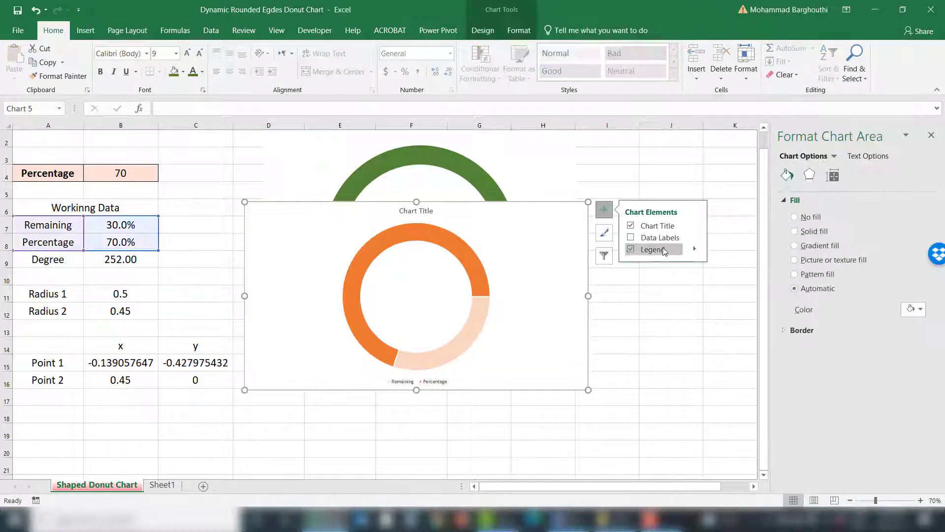
pyautogui.click(630, 250)
pyautogui.click(631, 225)
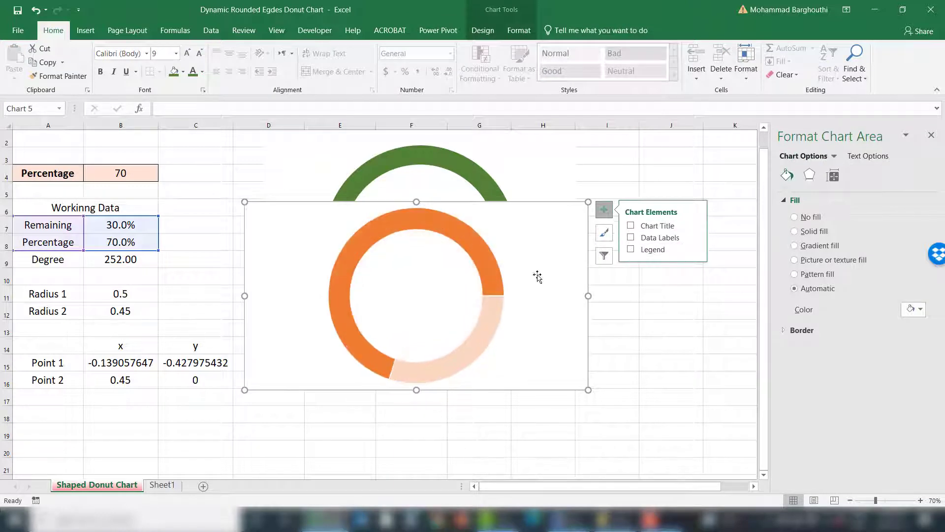
# Step: Resize and reposition the doughnut chart to enlarge it
pyautogui.moveTo(589, 389); pyautogui.dragTo(652, 422)
pyautogui.moveTo(571, 214); pyautogui.dragTo(612, 203)
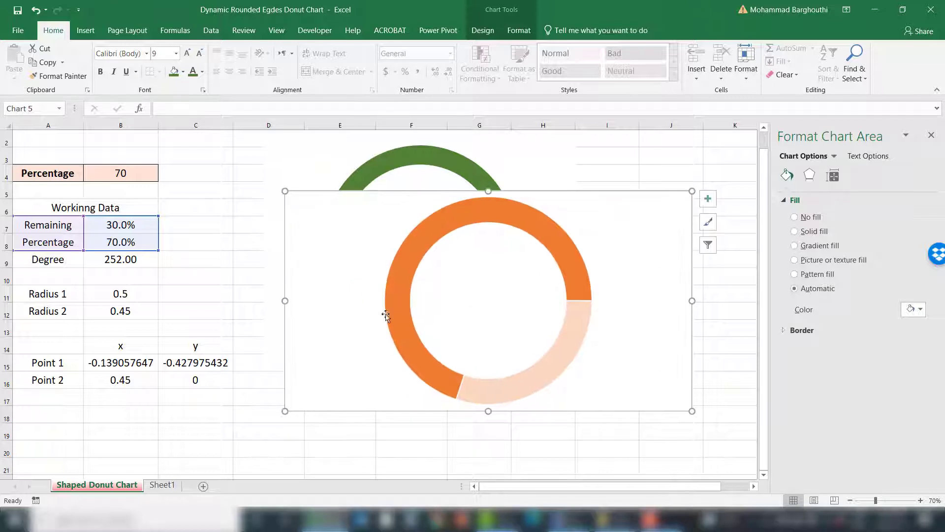
pyautogui.moveTo(302, 203); pyautogui.dragTo(281, 190)
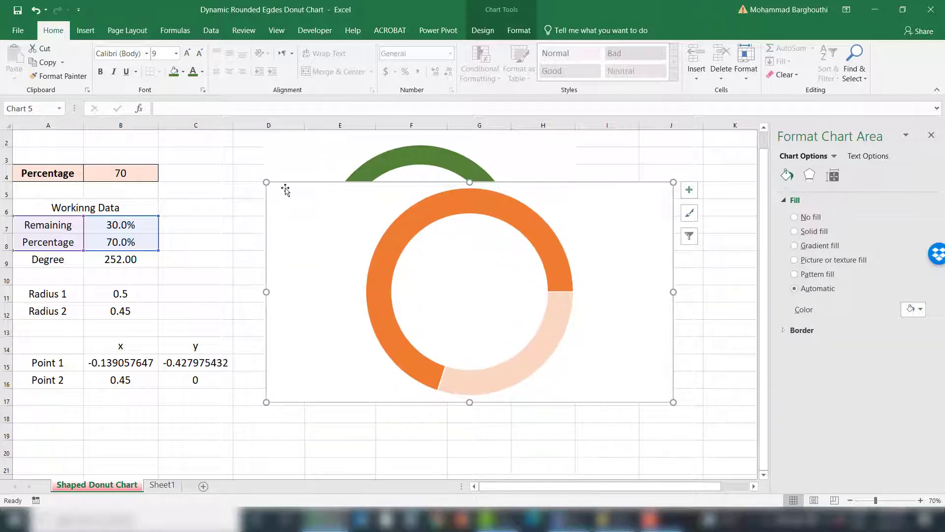
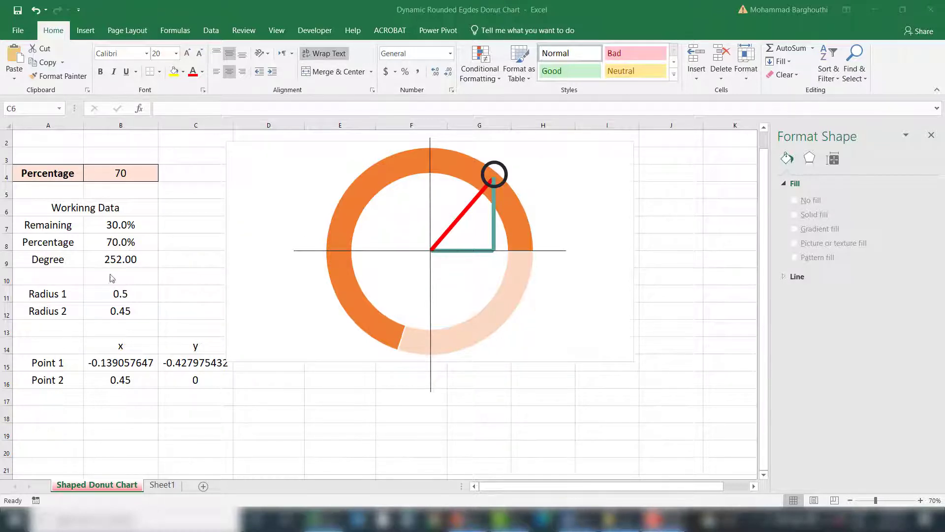
# Step: Inspect the Degree formula in B9 that multiplies the percentage by 360
pyautogui.click(96, 257)
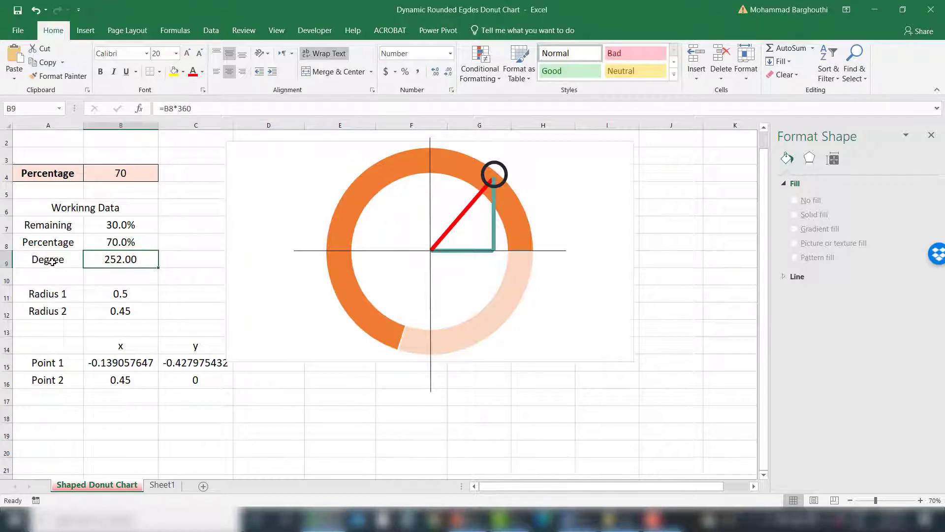
pyautogui.press('F2')
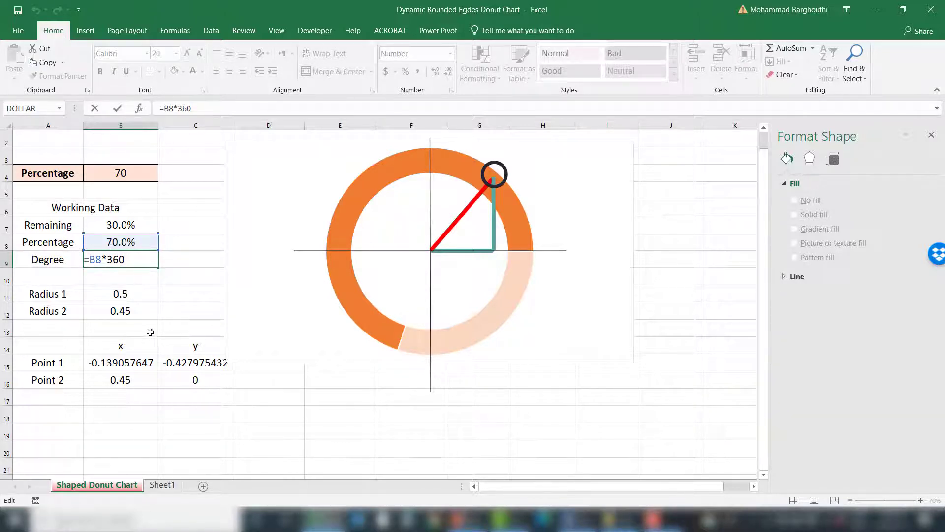
pyautogui.press('Return')
pyautogui.click(129, 257)
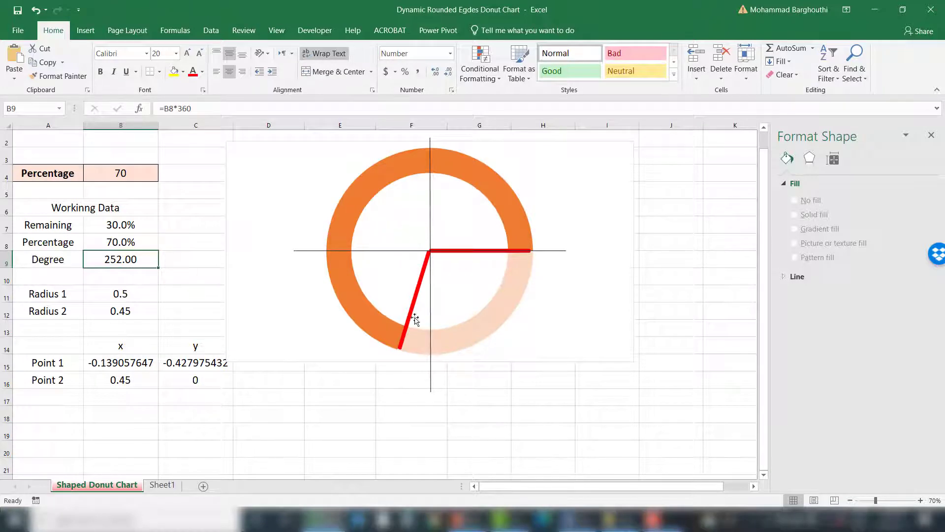
# Step: Test the chart by setting the Percentage input to 50
pyautogui.click(140, 178)
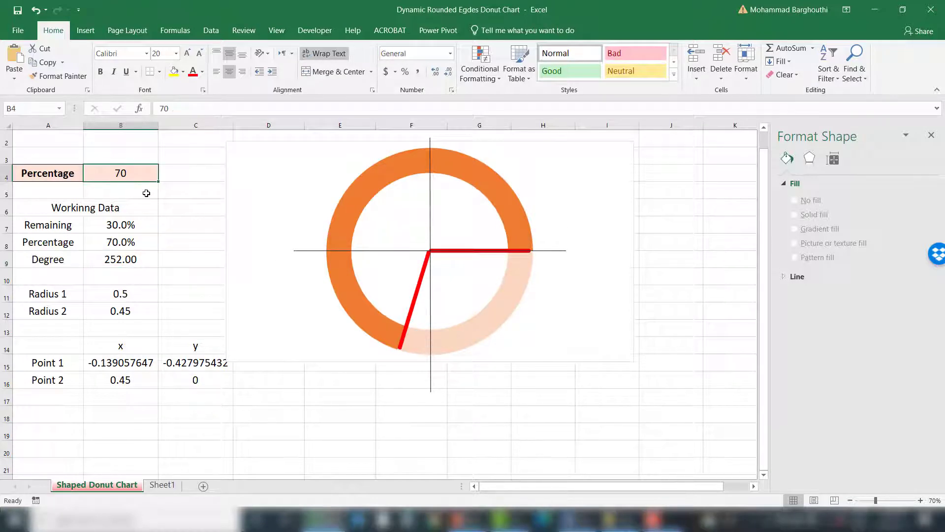
pyautogui.write('50')
pyautogui.press('Return')
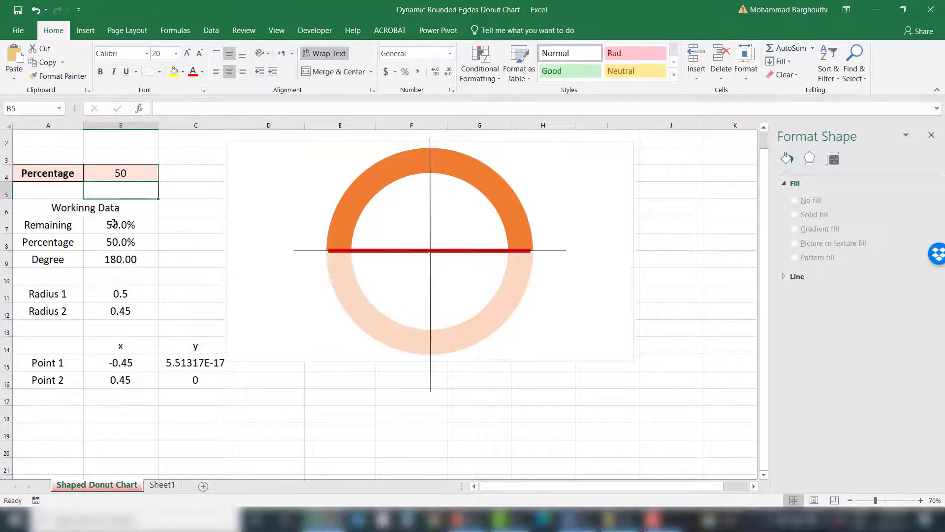
pyautogui.click(108, 256)
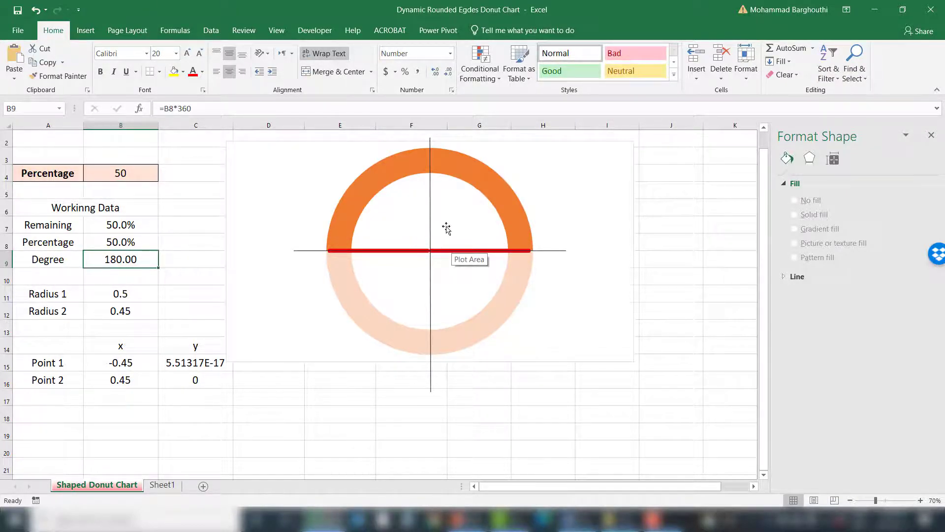
# Step: Test the chart by setting the Percentage input to 100
pyautogui.click(147, 173)
pyautogui.write('1')
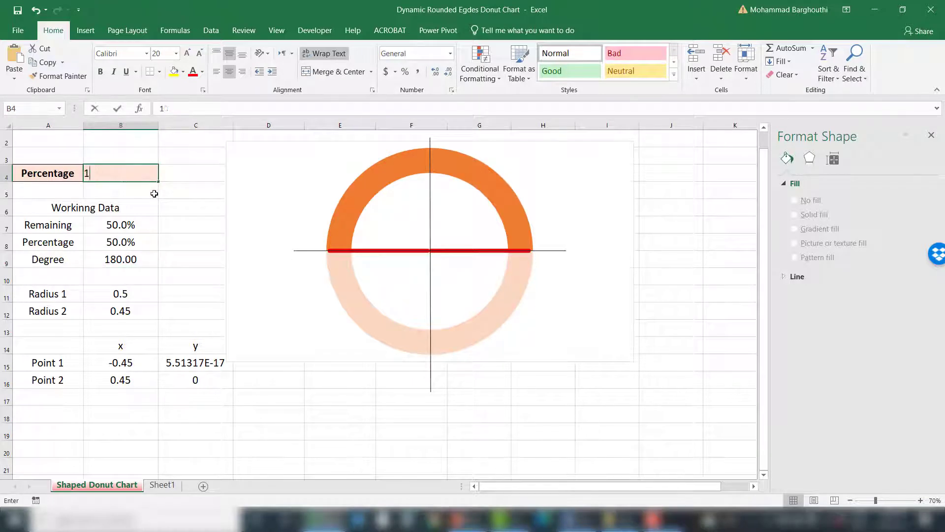
pyautogui.write('00')
pyautogui.press('Return')
pyautogui.click(125, 260)
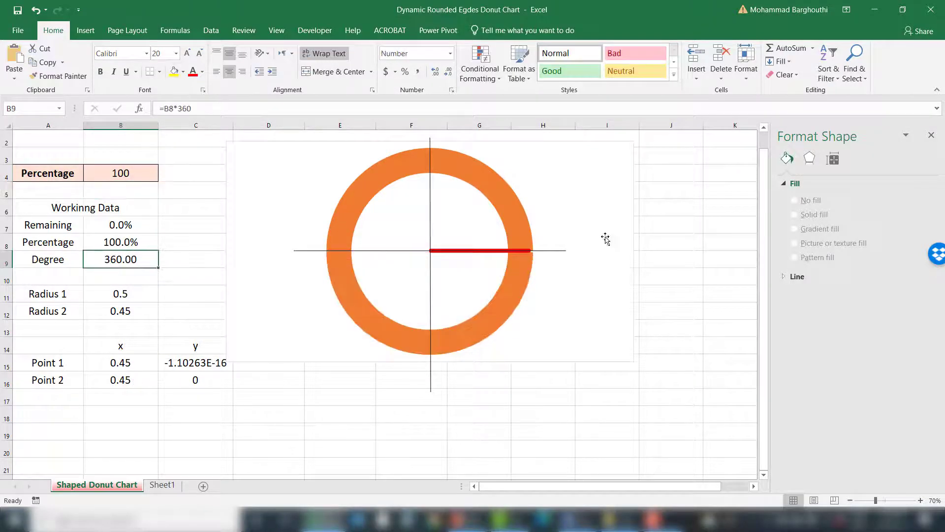
# Step: Set the Percentage input to 40
pyautogui.click(129, 183)
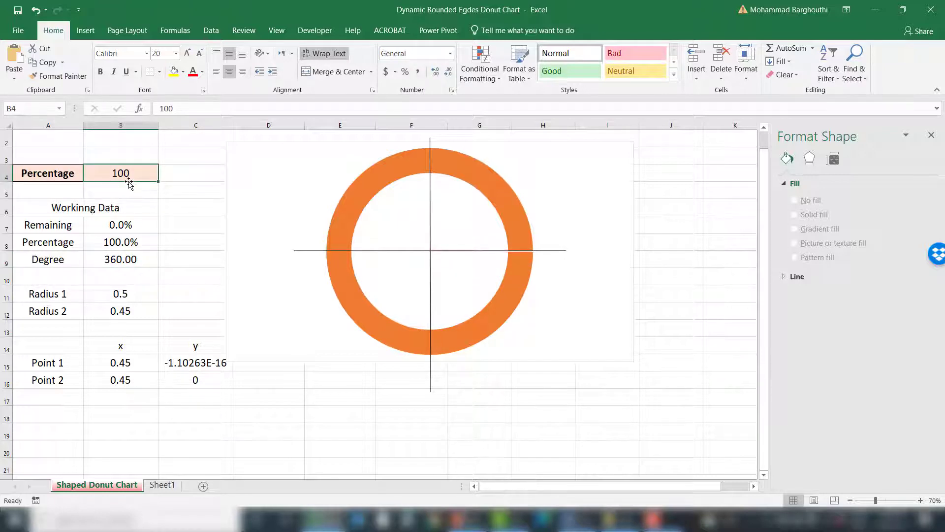
pyautogui.write('40')
pyautogui.press('Return')
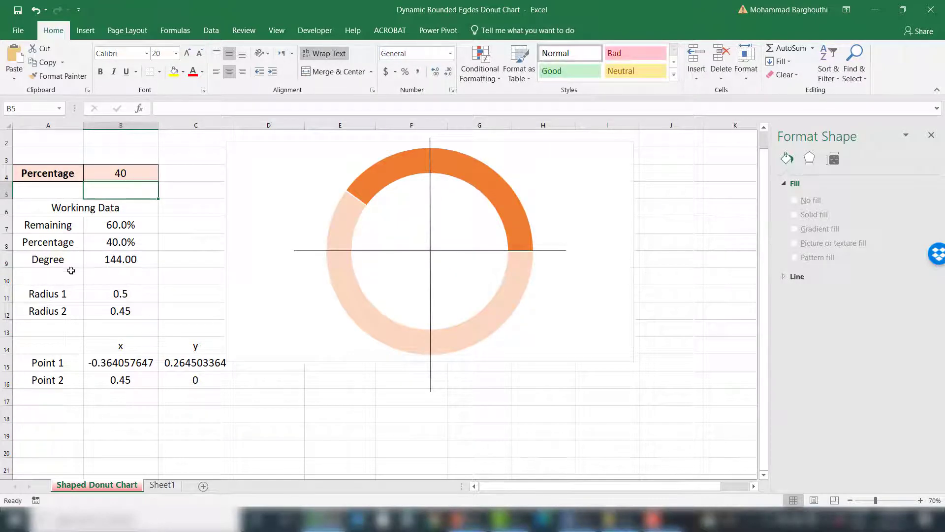
# Step: Review the working data rows, the radius values and the Point 1 and Point 2 coordinates
pyautogui.moveTo(48, 225); pyautogui.dragTo(121, 226)
pyautogui.moveTo(49, 242); pyautogui.dragTo(115, 243)
pyautogui.moveTo(53, 261); pyautogui.dragTo(105, 257)
pyautogui.click(56, 292)
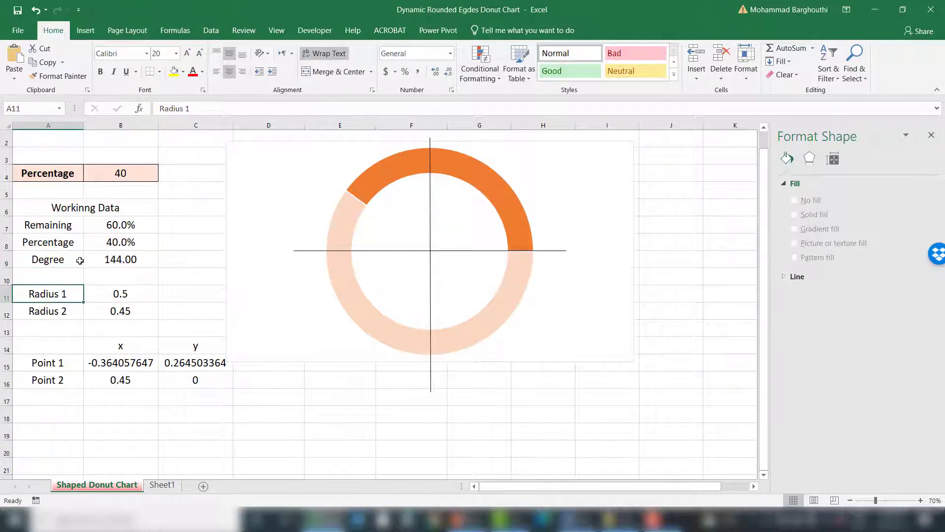
pyautogui.press('Right')
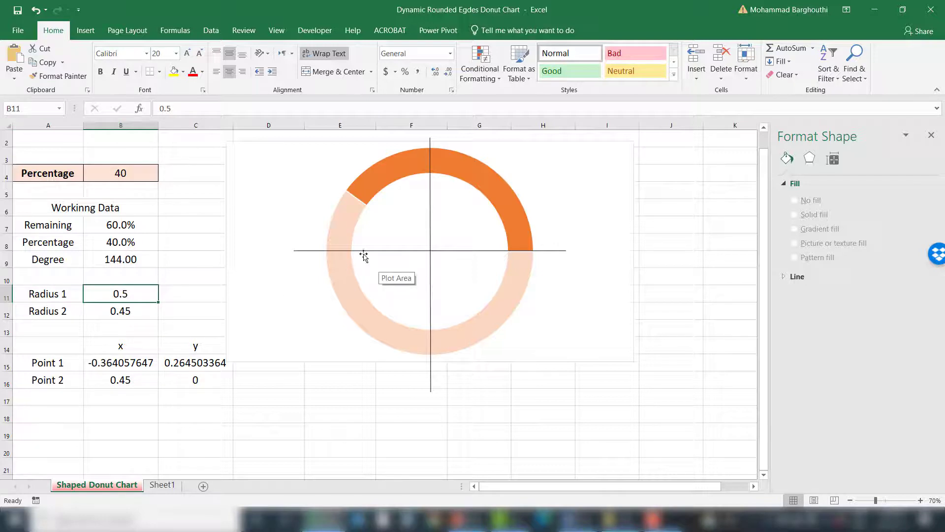
pyautogui.click(312, 263)
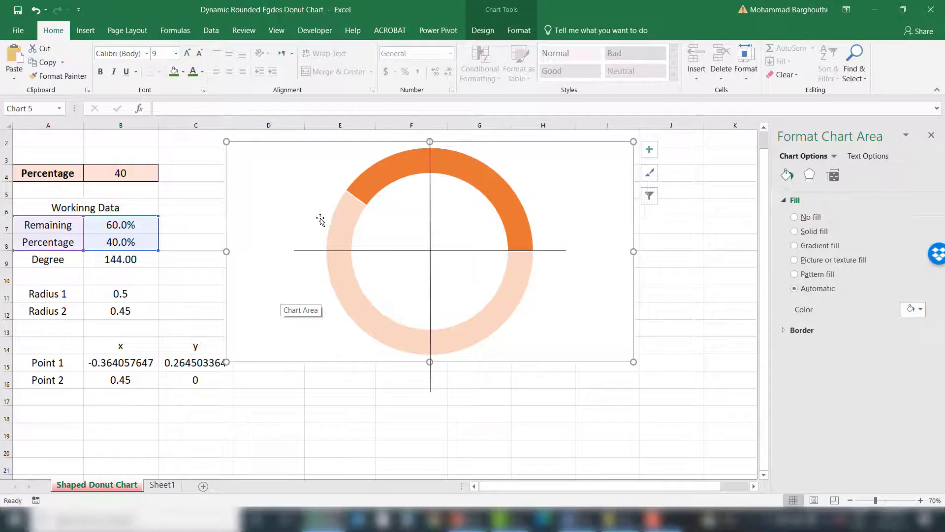
pyautogui.click(50, 362)
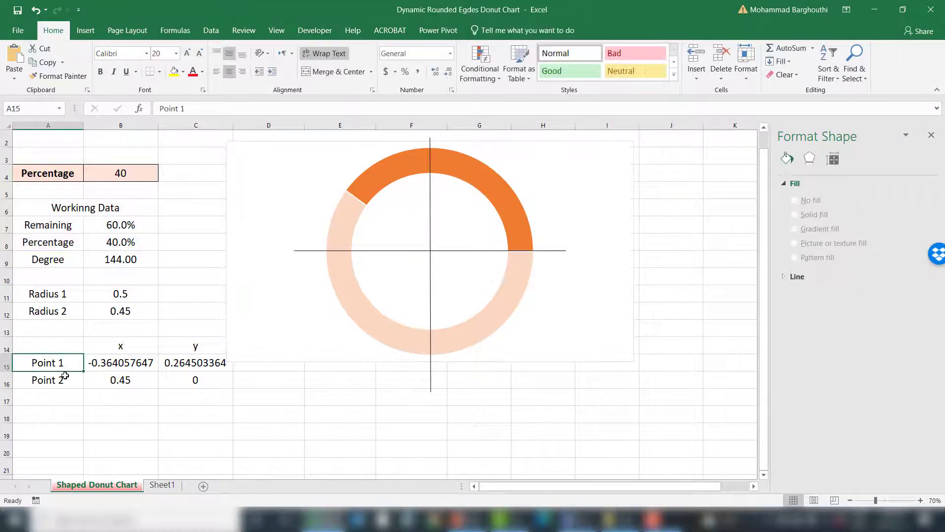
pyautogui.click(66, 378)
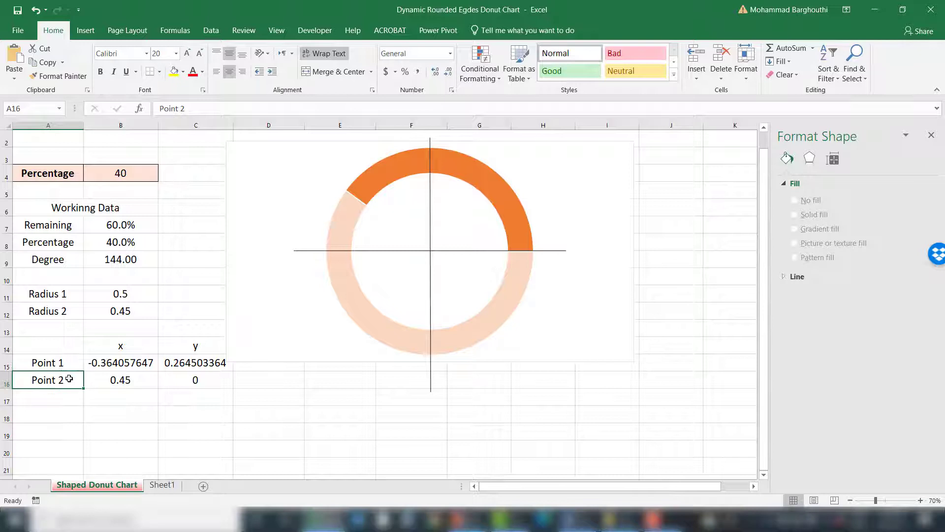
pyautogui.click(120, 379)
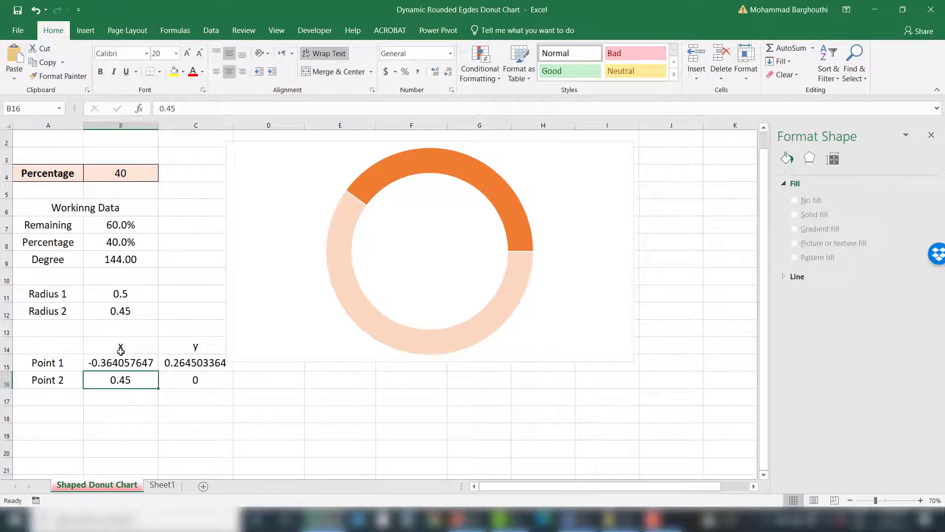
# Step: Add a new chart series named from the Point 2 label with its value taken from cell B16
pyautogui.rightClick(318, 189)
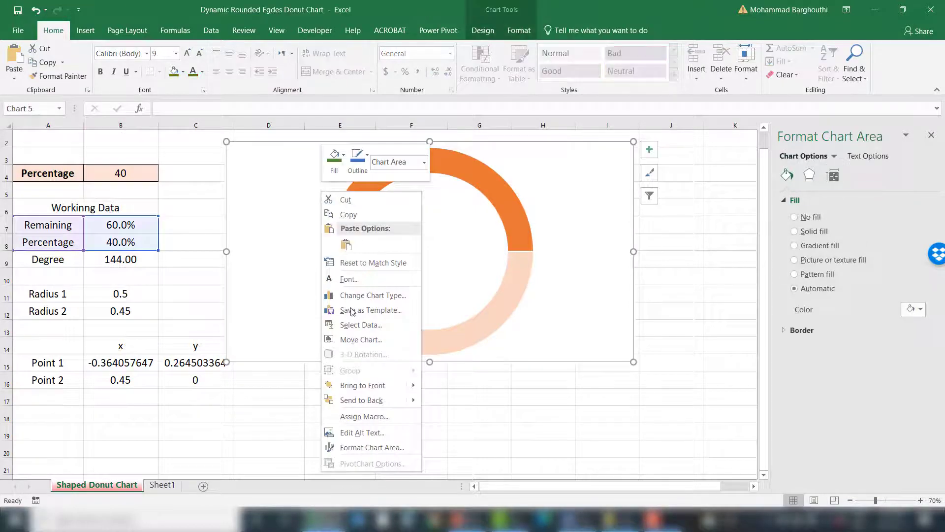
pyautogui.click(364, 326)
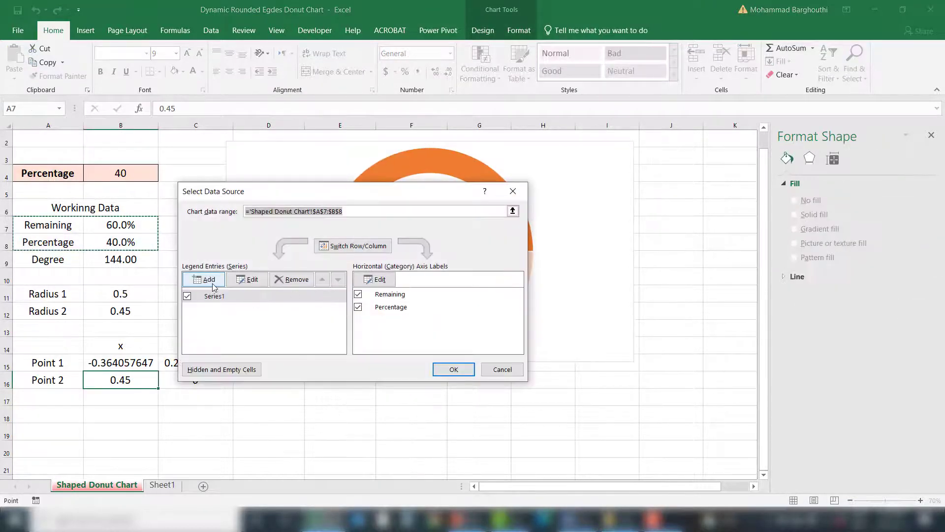
pyautogui.click(210, 280)
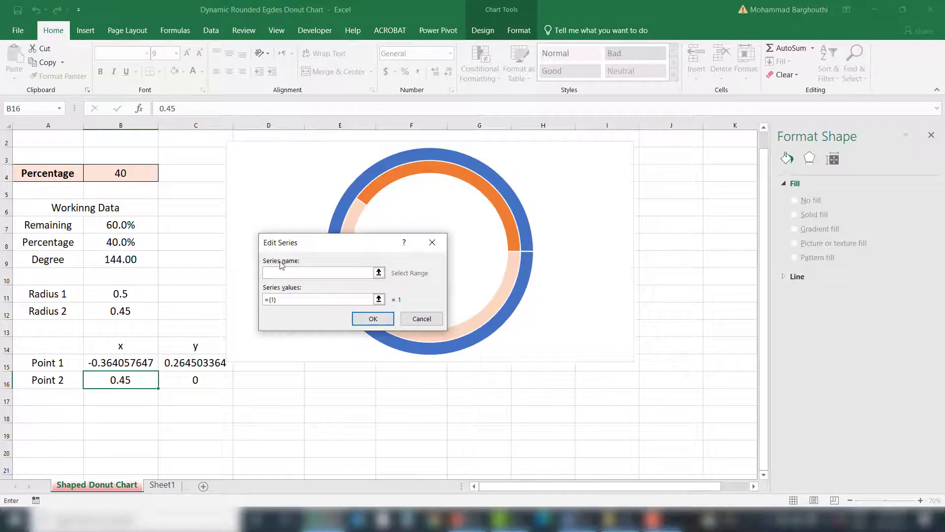
pyautogui.click(58, 380)
pyautogui.click(378, 299)
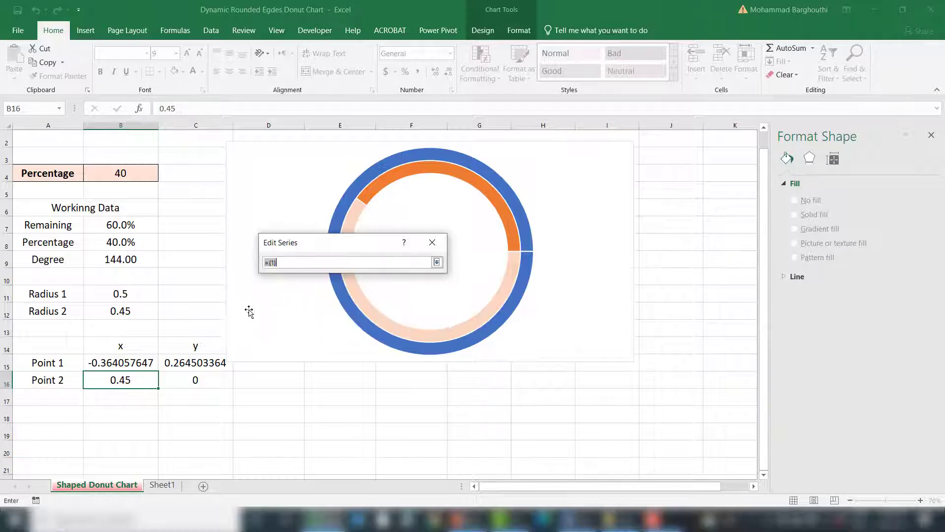
pyautogui.click(99, 386)
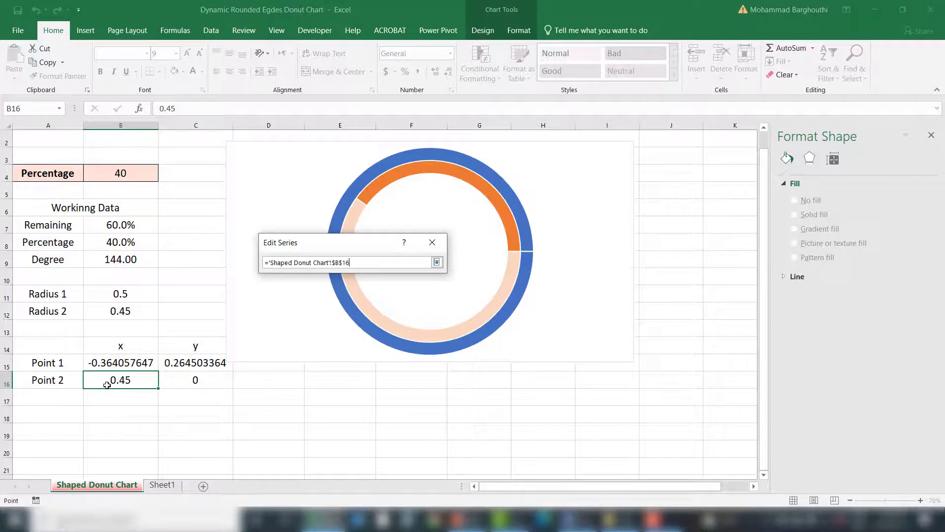
pyautogui.click(436, 264)
pyautogui.click(380, 319)
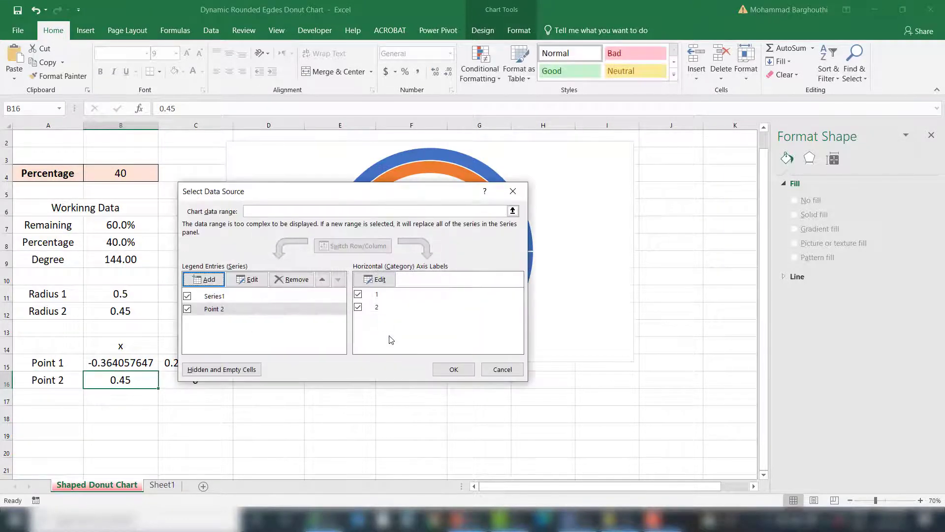
pyautogui.click(453, 370)
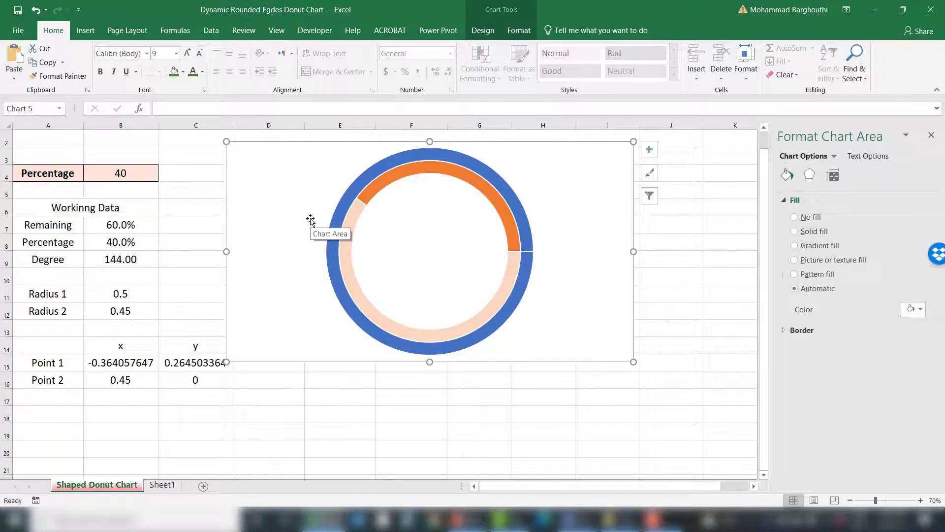
# Step: Change the chart to a combo with Series1 as Doughnut and Point 2 as Scatter
pyautogui.rightClick(310, 220)
pyautogui.click(365, 329)
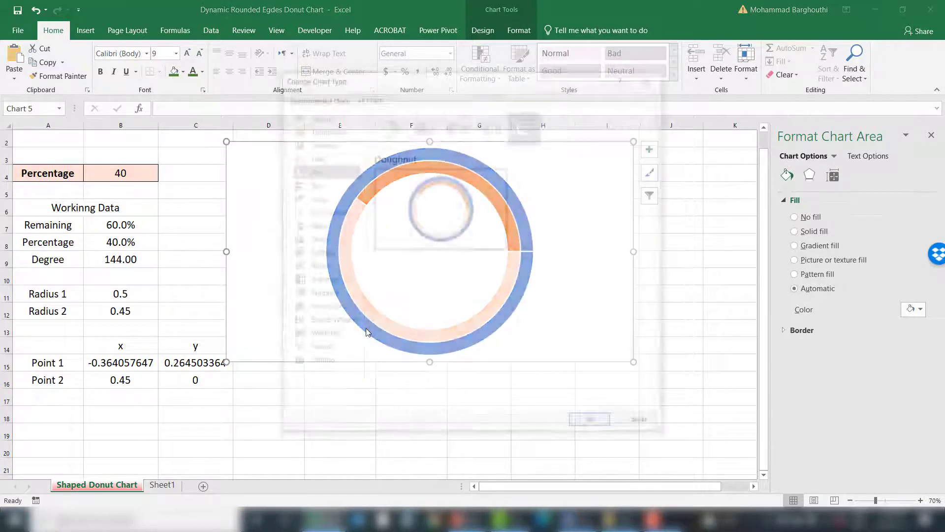
pyautogui.click(320, 363)
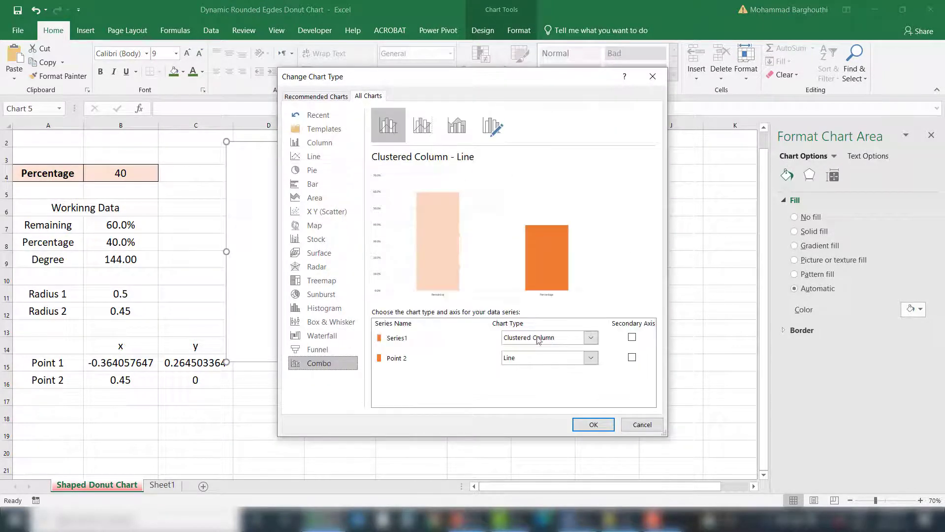
pyautogui.click(548, 338)
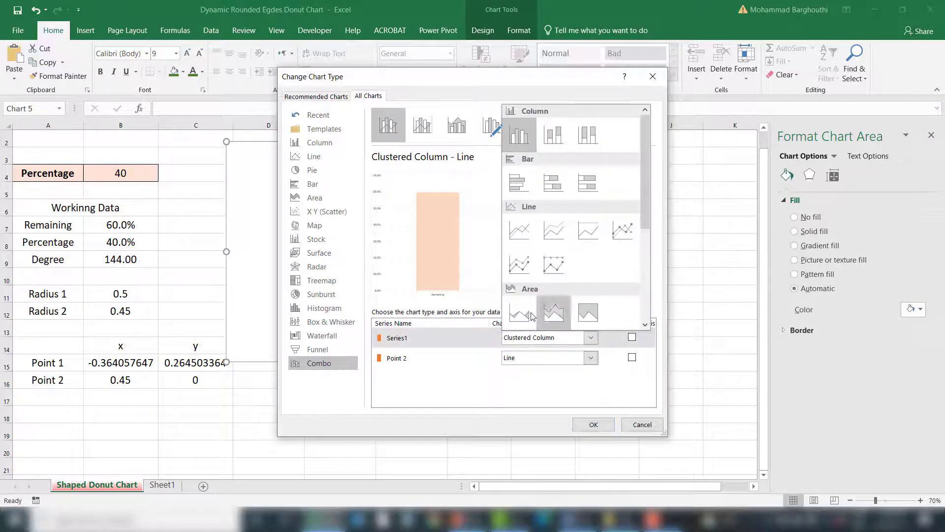
pyautogui.scroll(-3, 531, 236)
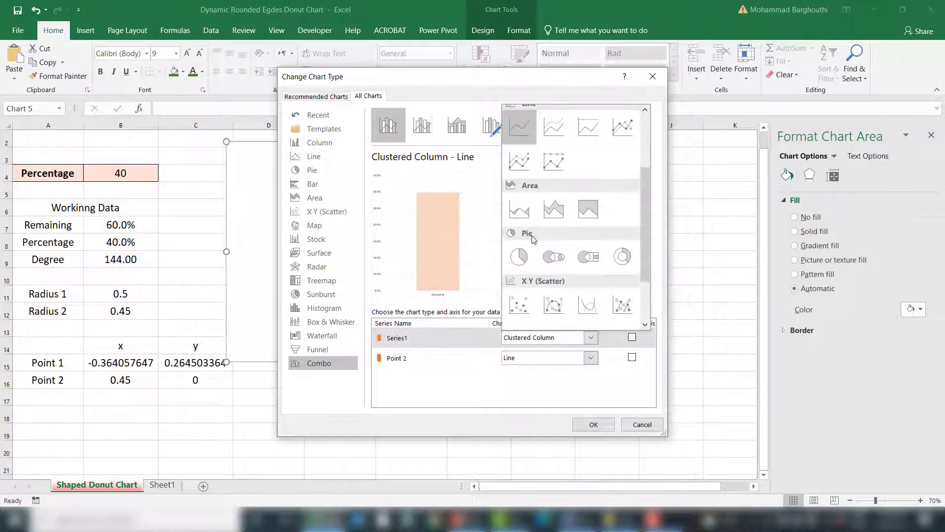
pyautogui.click(588, 257)
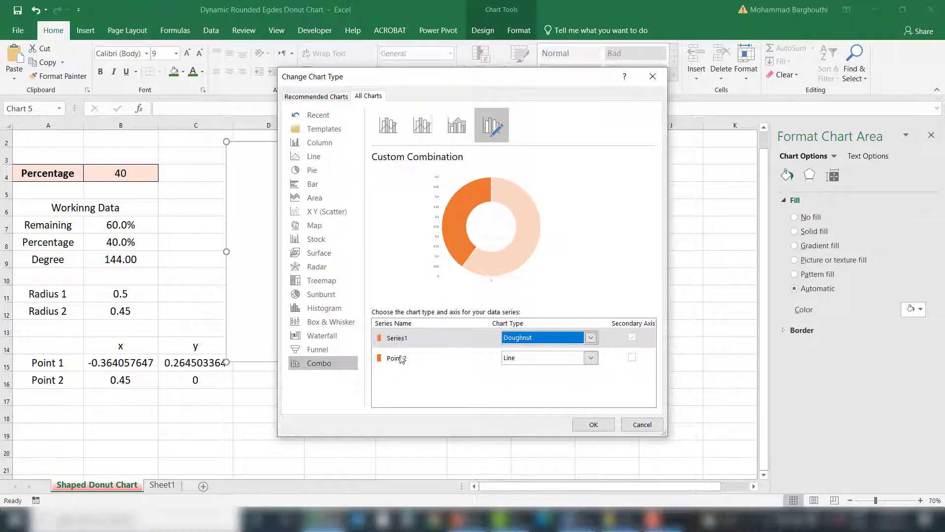
pyautogui.click(520, 357)
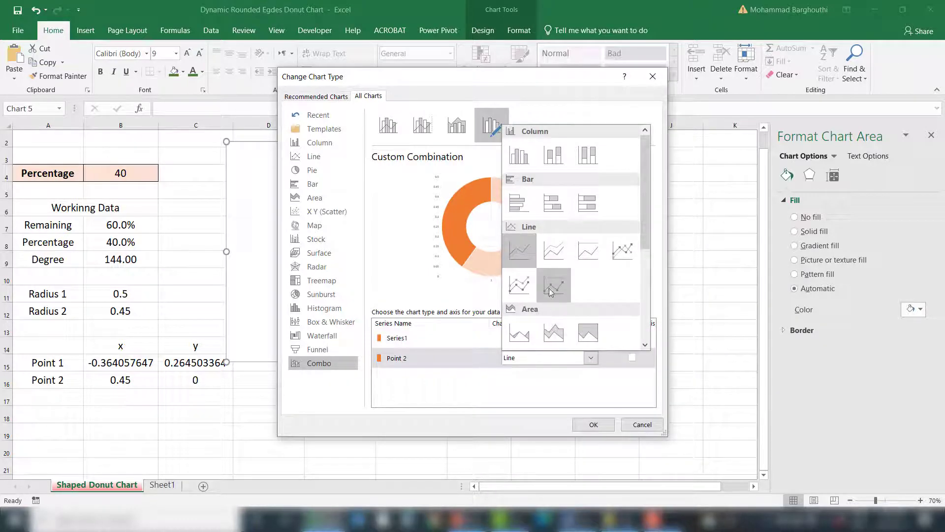
pyautogui.scroll(-5, 528, 272)
pyautogui.click(519, 252)
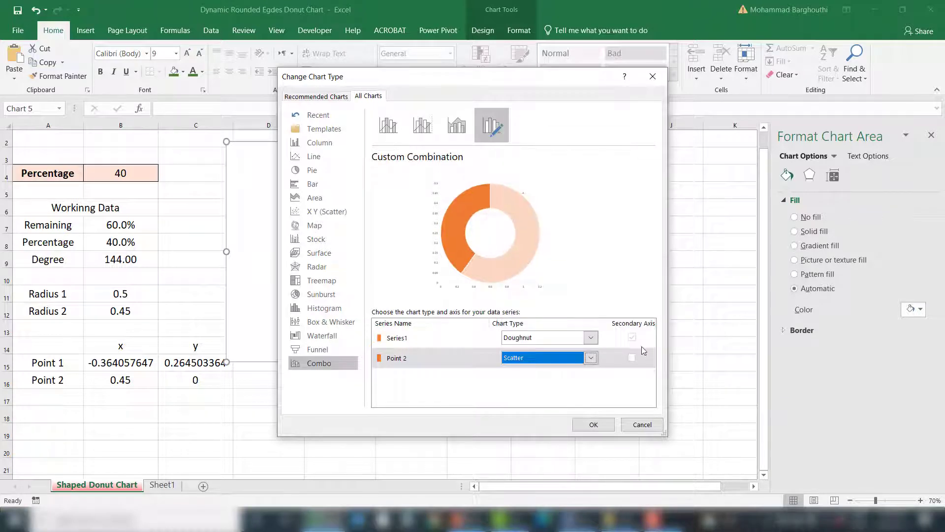
pyautogui.click(596, 424)
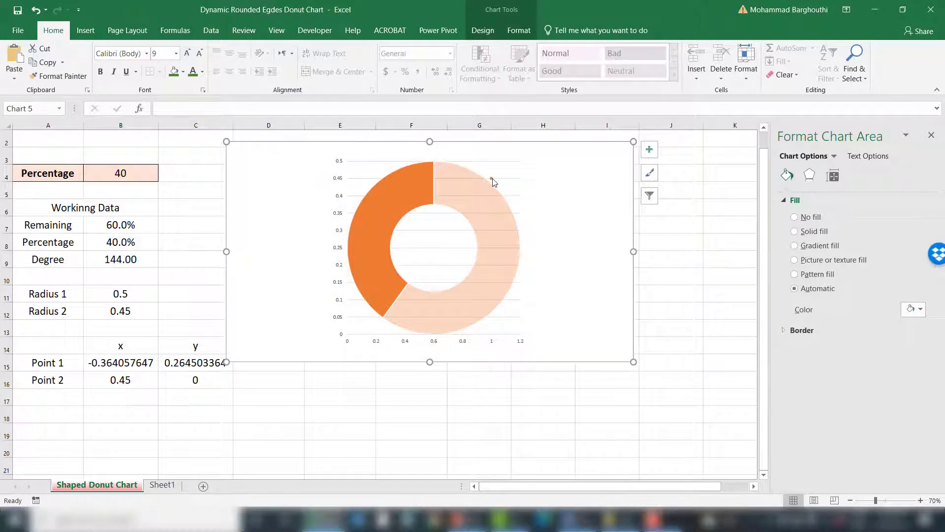
# Step: Set the horizontal axis bounds to a minimum of -0.5 and a maximum of 0.5
pyautogui.click(464, 344)
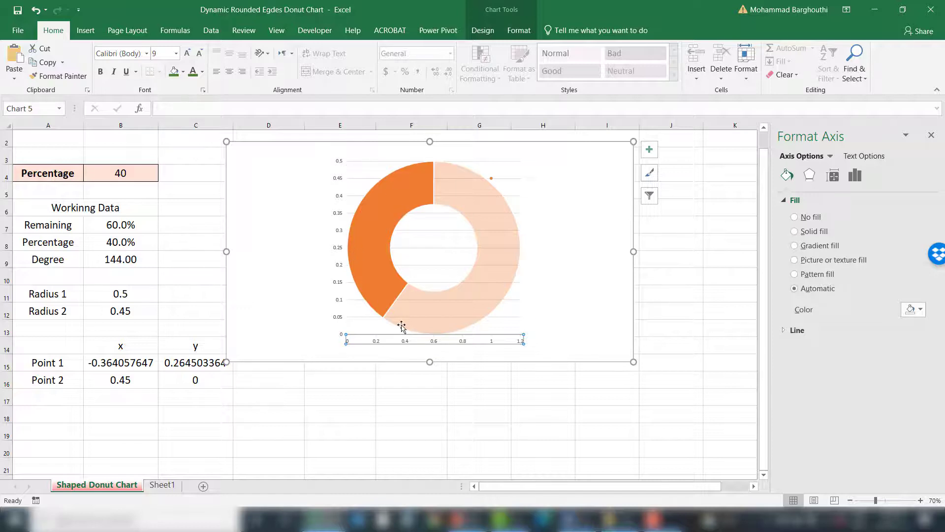
pyautogui.click(855, 176)
pyautogui.click(790, 202)
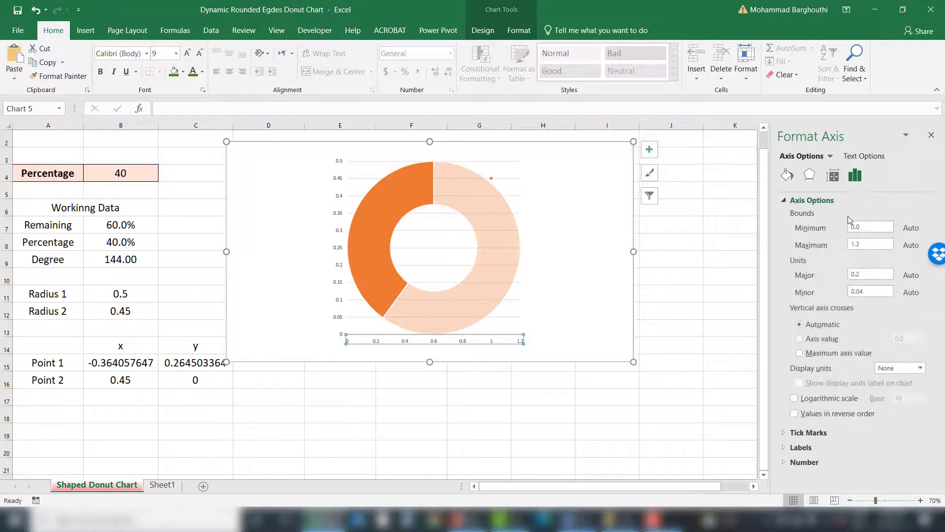
pyautogui.click(850, 225)
pyautogui.press('Return')
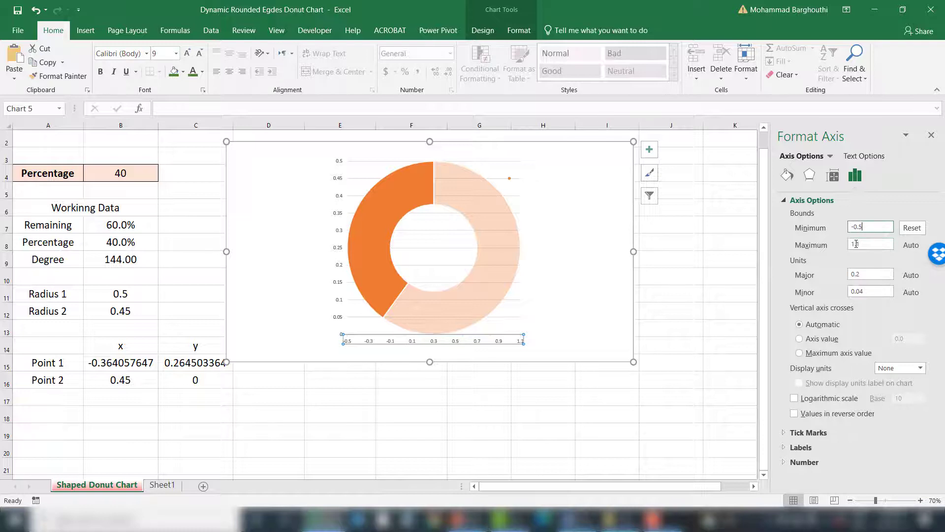
pyautogui.click(862, 246)
pyautogui.write('0.5')
pyautogui.press('Return')
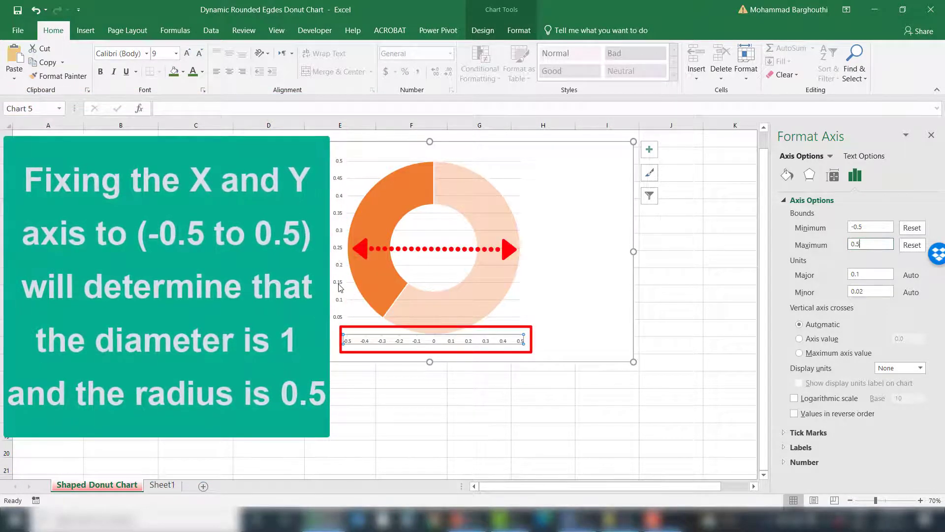
# Step: Set the vertical axis minimum bound to -0.5
pyautogui.click(342, 296)
pyautogui.moveTo(859, 227); pyautogui.dragTo(843, 230)
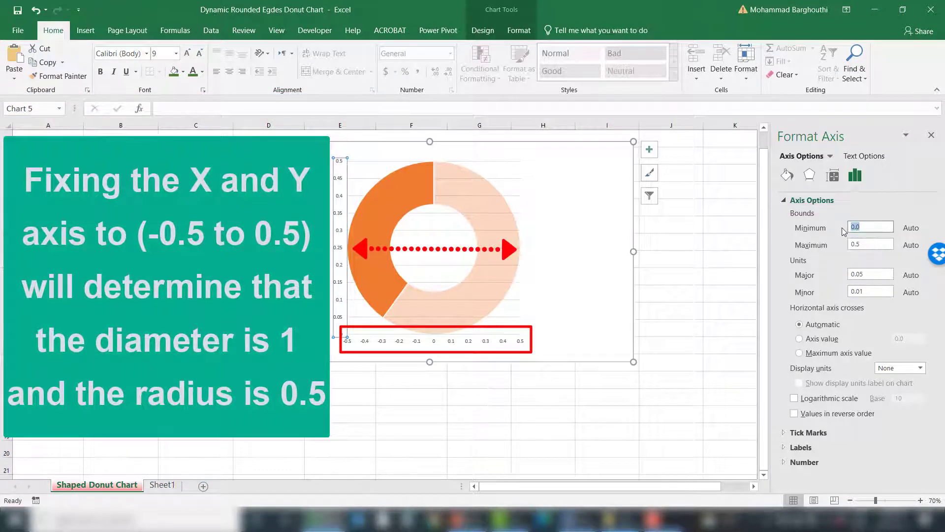
pyautogui.write('-0.5')
pyautogui.press('Return')
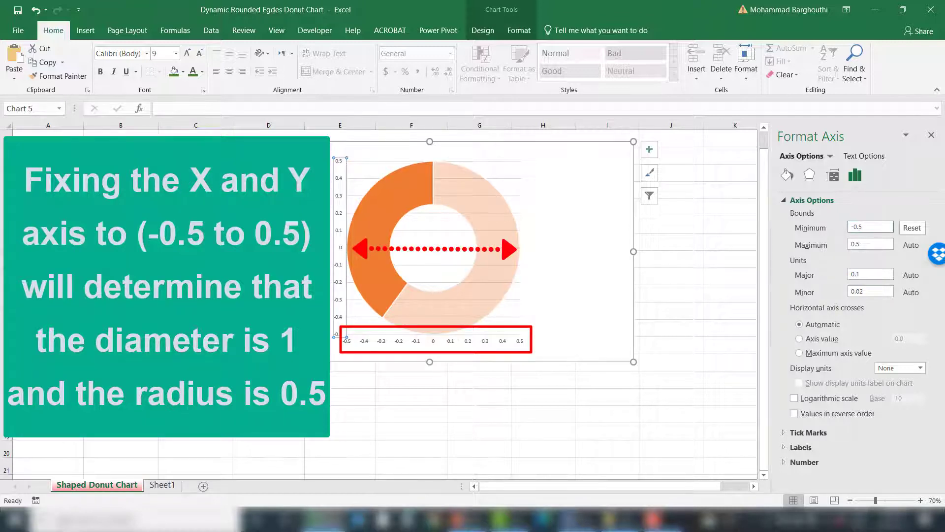
pyautogui.click(876, 243)
pyautogui.click(338, 266)
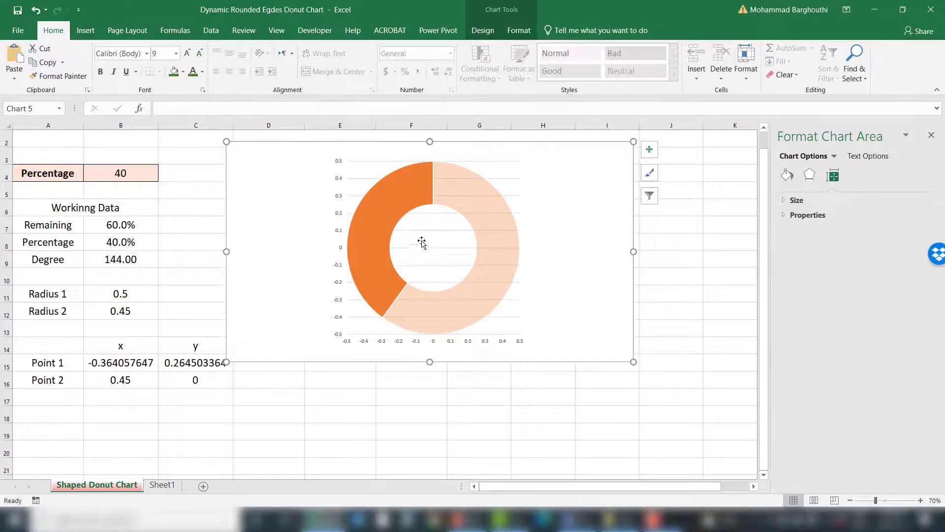
# Step: Set the doughnut series' angle of first slice to 90°
pyautogui.click(359, 181)
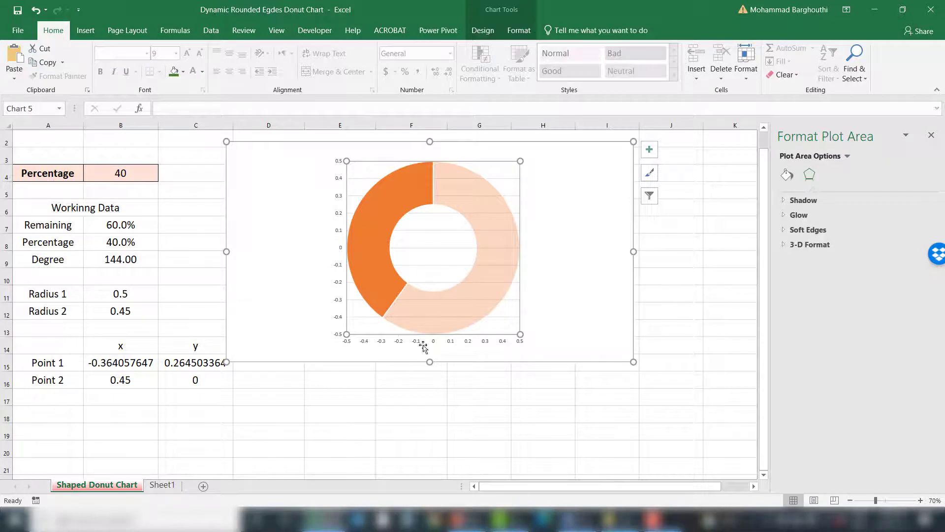
pyautogui.click(461, 190)
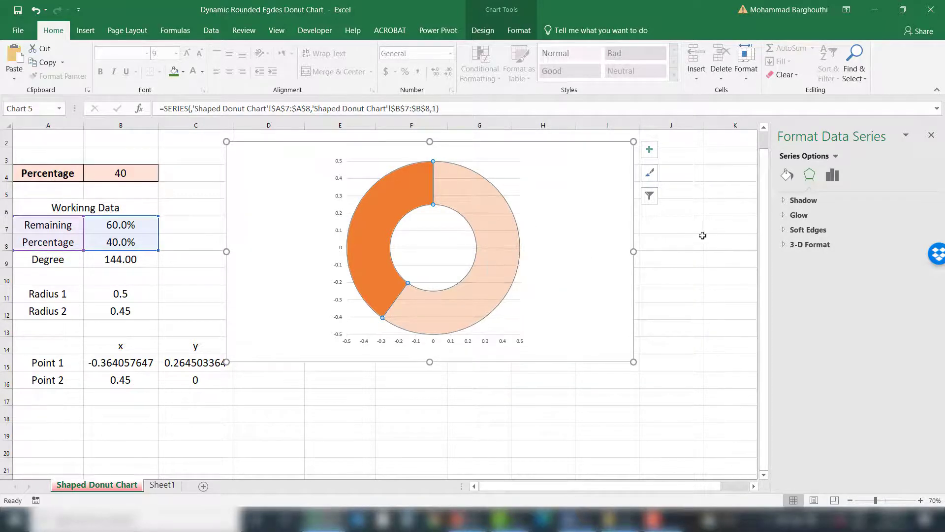
pyautogui.click(832, 174)
pyautogui.click(885, 224)
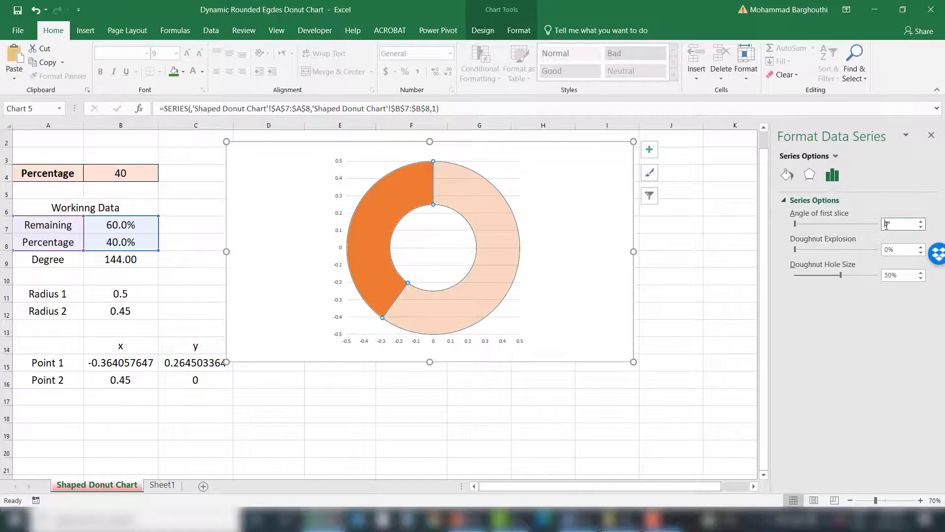
pyautogui.write('9')
pyautogui.press('Return')
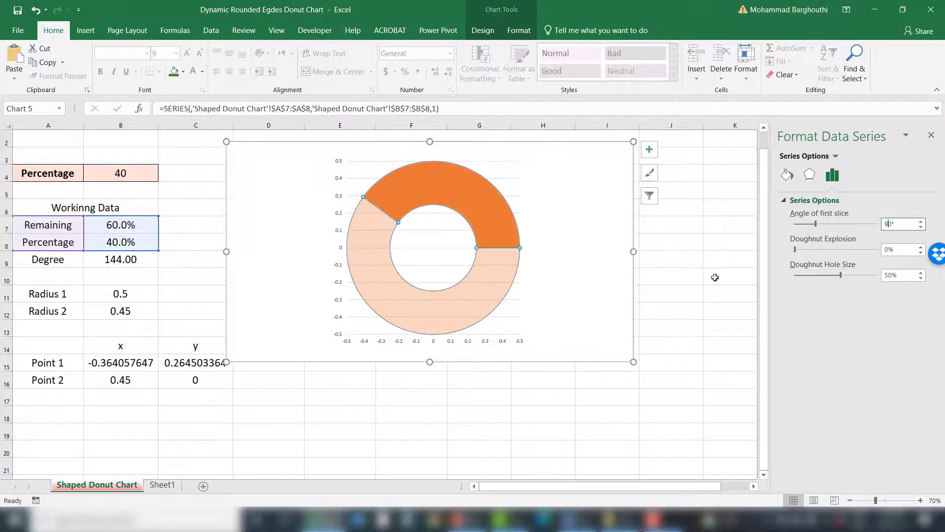
# Step: Try percentage values of 50 and 75 in cell B4, then set it back to 40
pyautogui.click(147, 174)
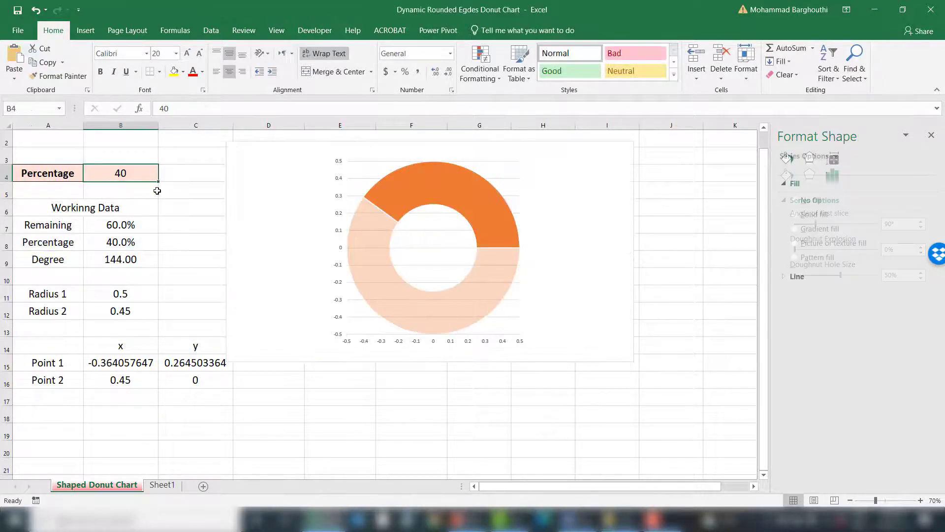
pyautogui.write('50')
pyautogui.press('Return')
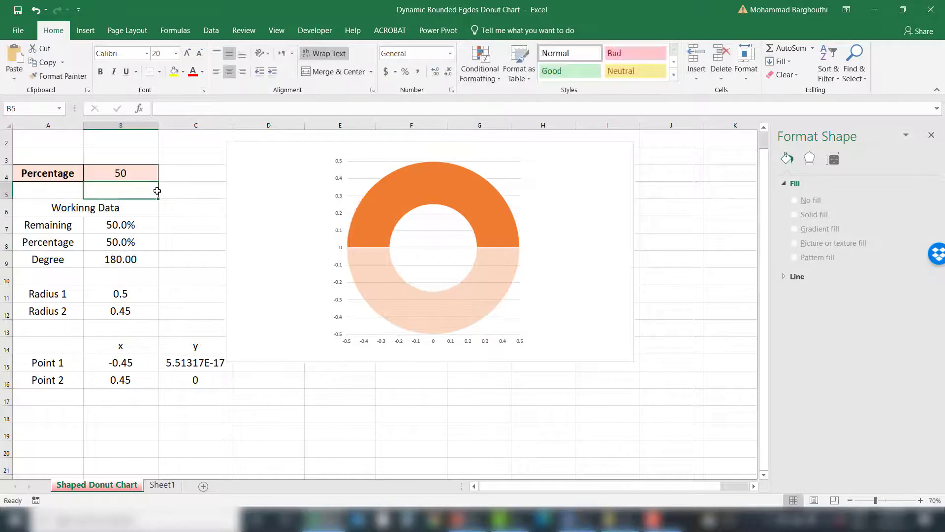
pyautogui.press('Up')
pyautogui.write('75')
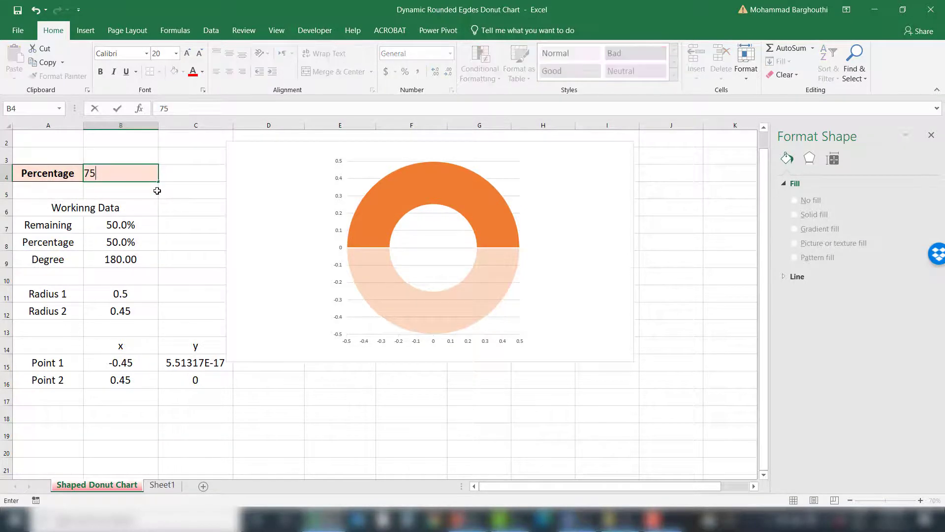
pyautogui.press('Return')
pyautogui.press('Up')
pyautogui.write('40')
pyautogui.press('Return')
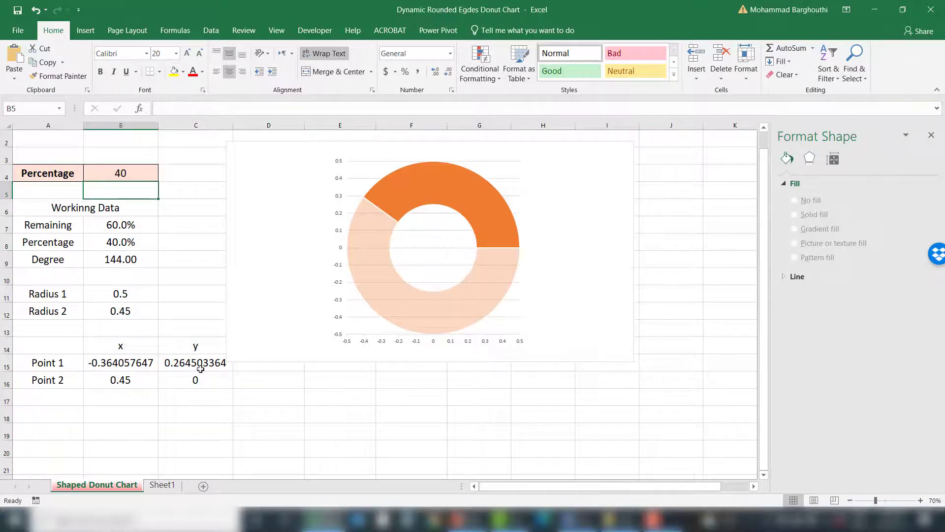
# Step: Enlarge the doughnut hole size of the doughnut series to 80%
pyautogui.click(476, 248)
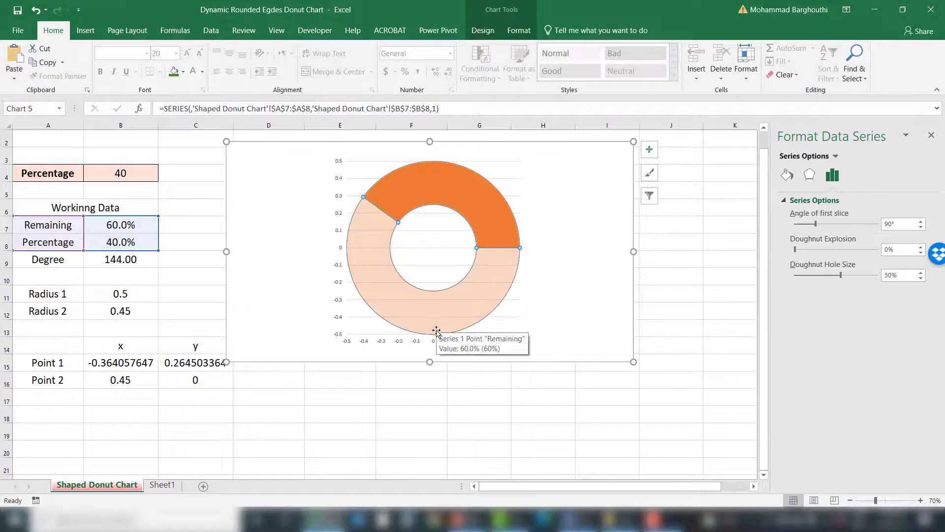
pyautogui.click(849, 275)
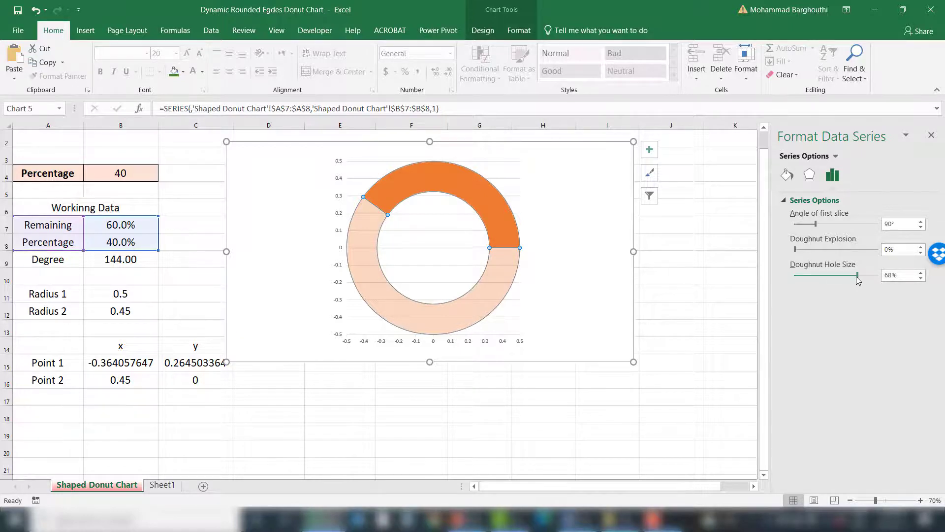
pyautogui.moveTo(858, 276); pyautogui.dragTo(860, 278)
pyautogui.click(858, 276)
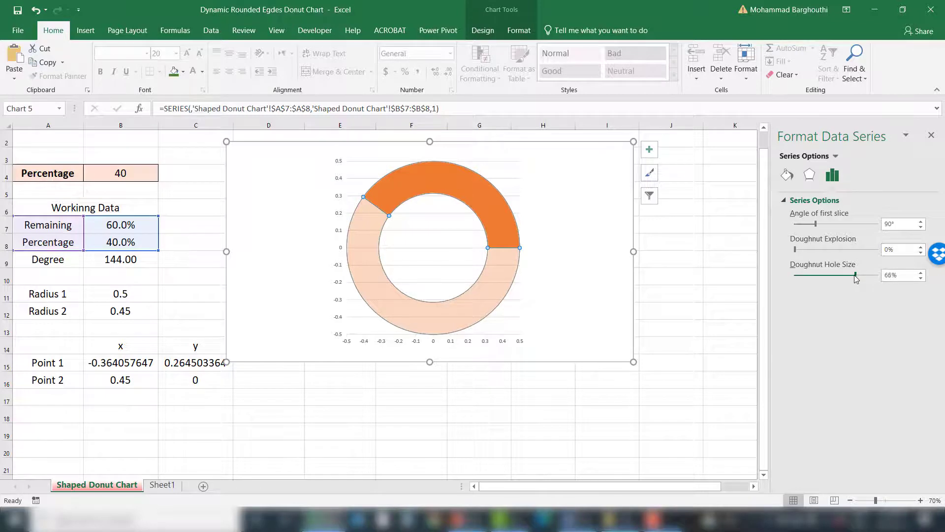
pyautogui.moveTo(860, 278); pyautogui.dragTo(866, 282)
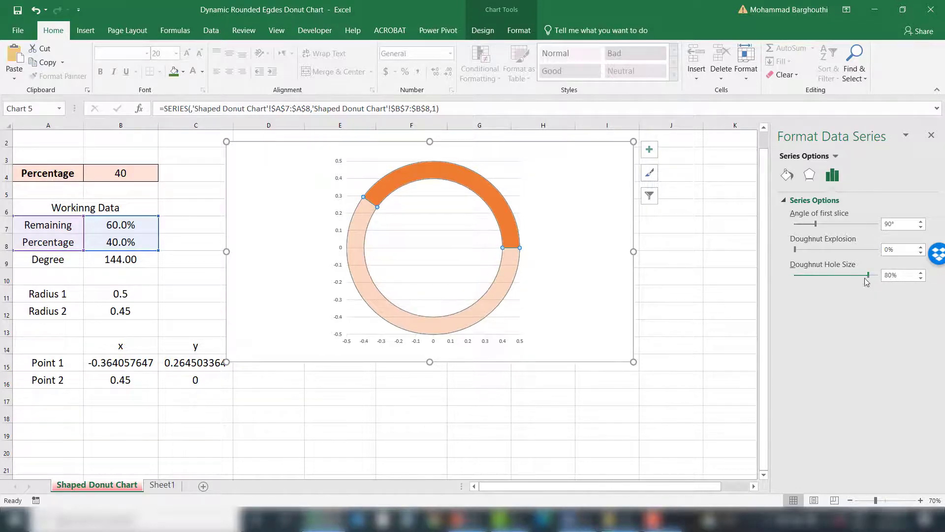
# Step: Resize the chart larger by pulling its upper corner outward
pyautogui.click(700, 317)
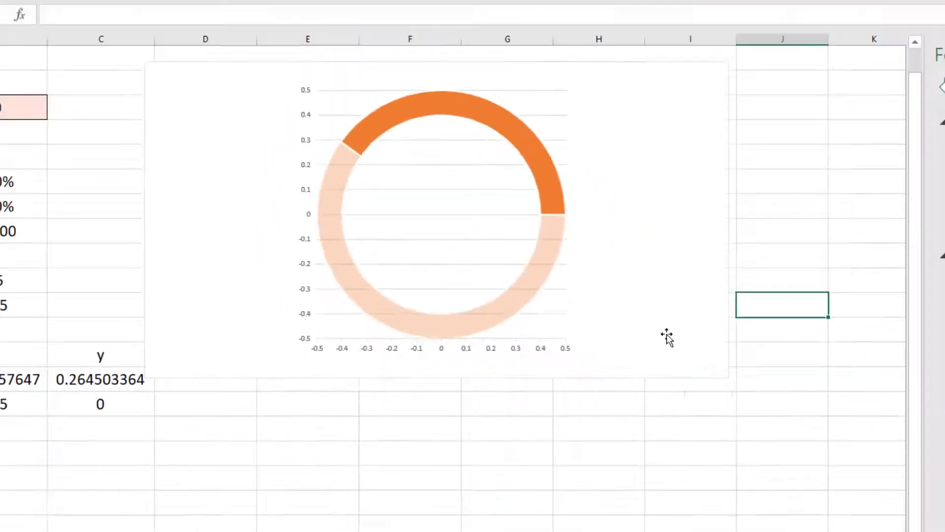
pyautogui.click(667, 337)
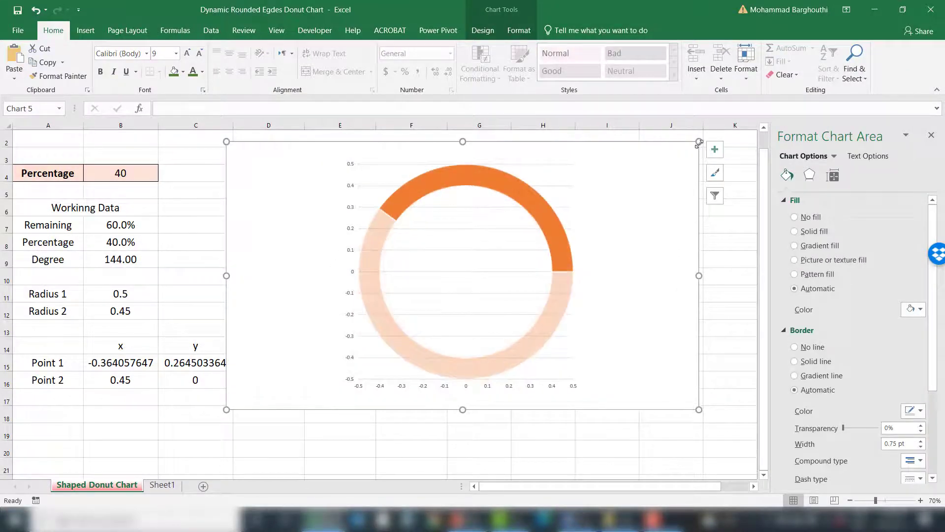
pyautogui.moveTo(699, 143)
pyautogui.mouseDown()
pyautogui.moveTo(657, 210)
pyautogui.moveTo(707, 155)
pyautogui.mouseUp()
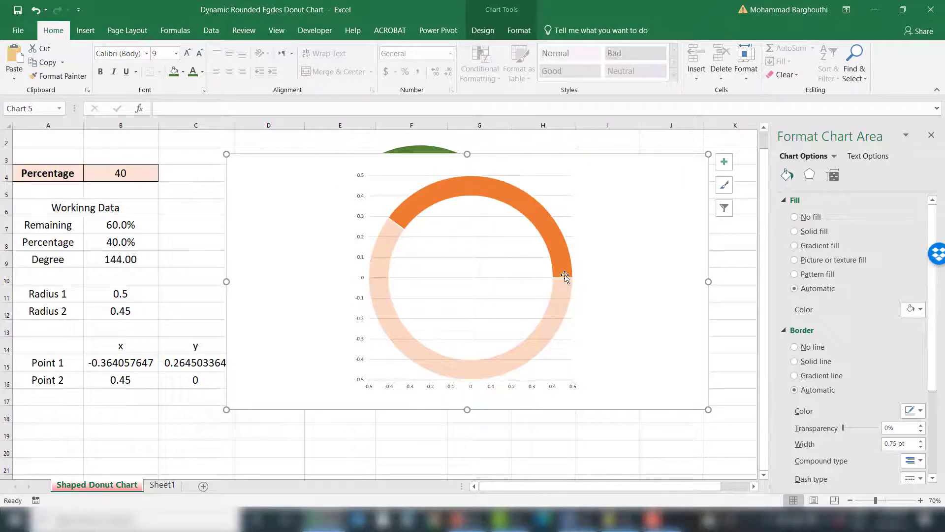
# Step: Edit the Point 2 series in the chart's data source, setting its X values to cell B16
pyautogui.click(132, 170)
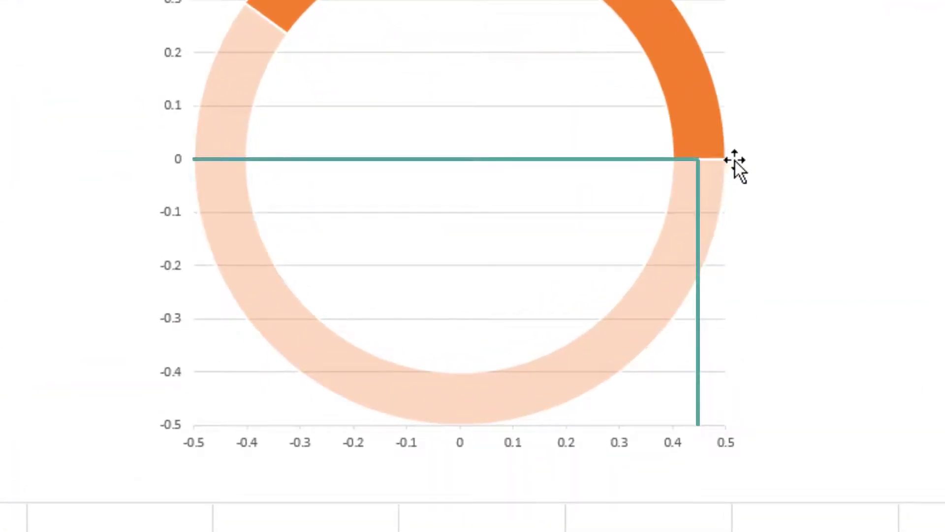
pyautogui.moveTo(728, 158)
pyautogui.moveTo(705, 168)
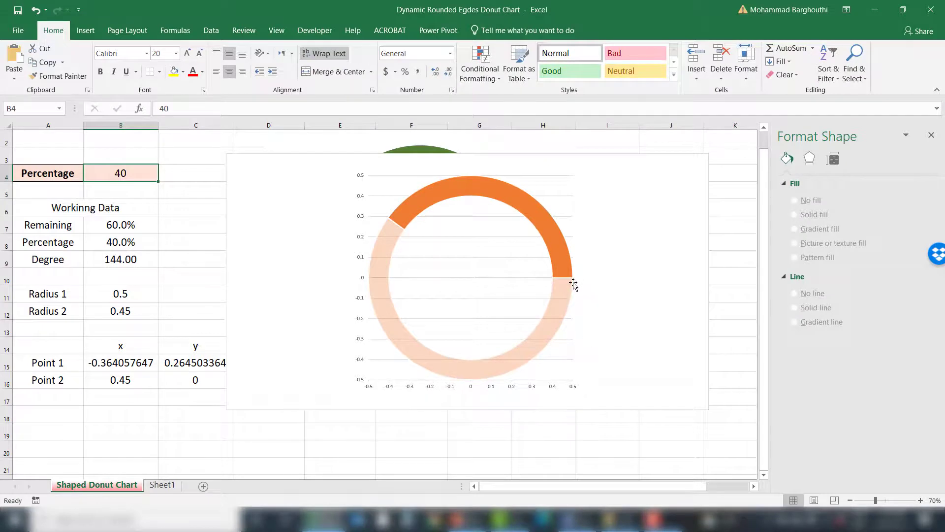
pyautogui.moveTo(564, 277)
pyautogui.moveTo(384, 276)
pyautogui.click(441, 280)
pyautogui.rightClick(439, 274)
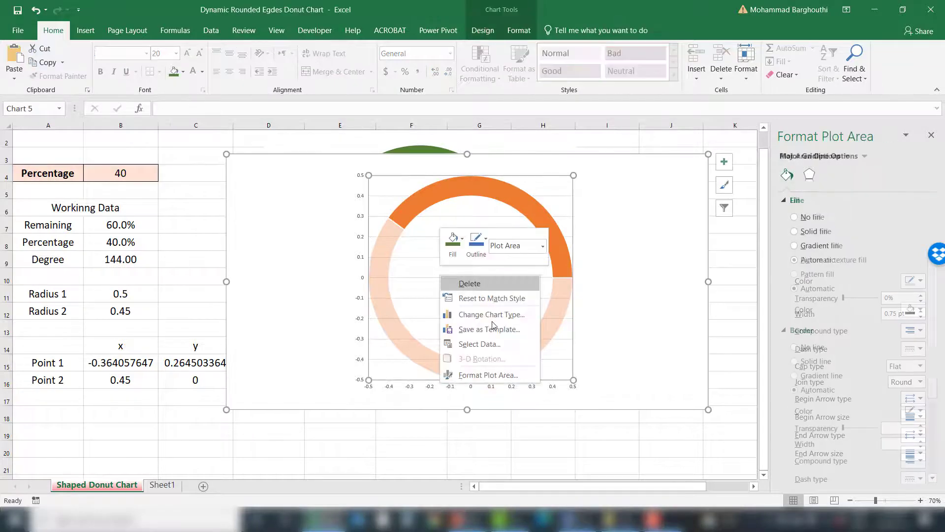
pyautogui.click(490, 343)
pyautogui.click(252, 308)
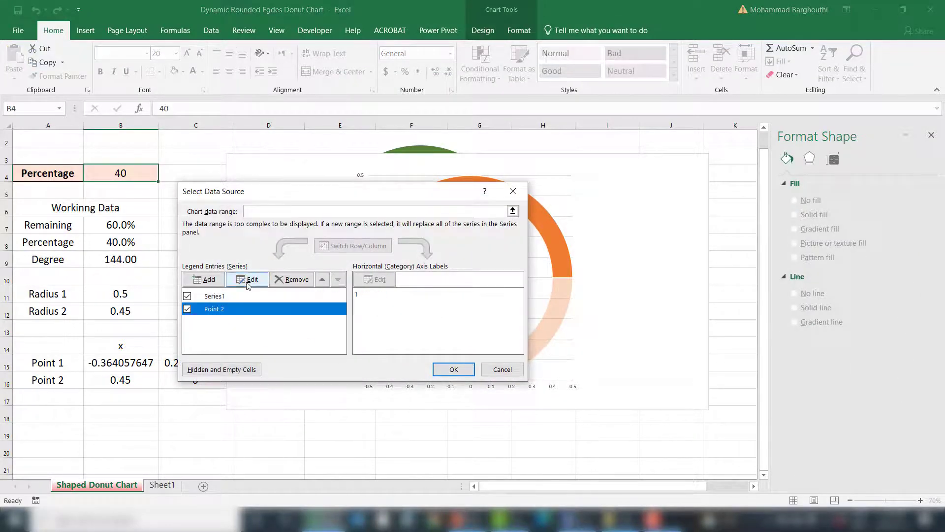
pyautogui.click(245, 279)
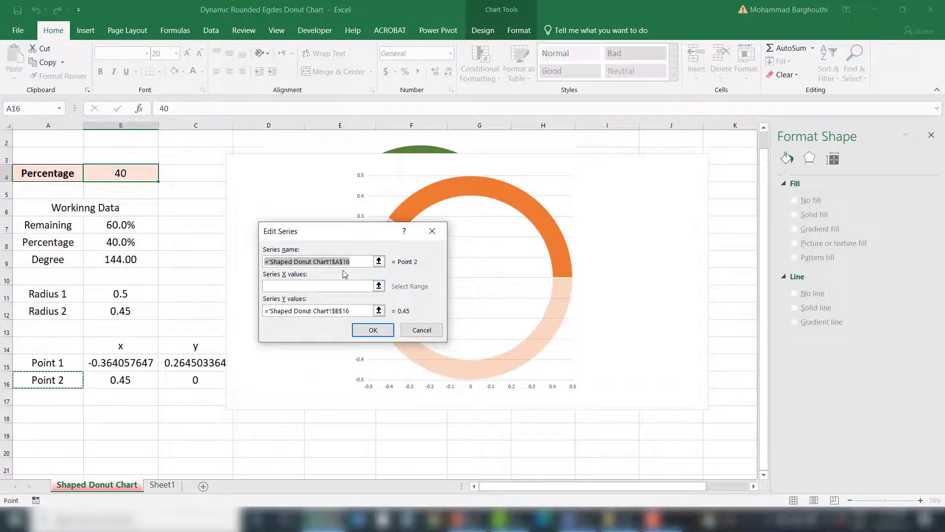
pyautogui.click(379, 286)
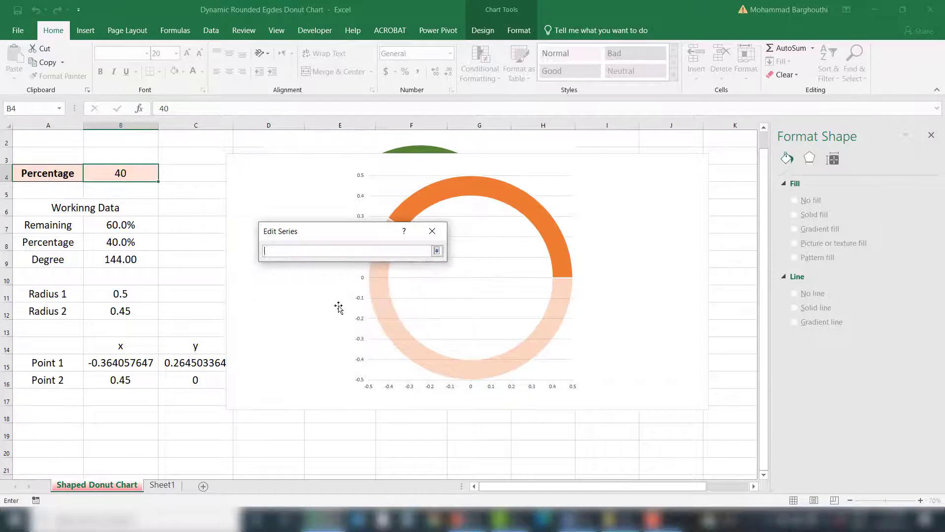
pyautogui.click(137, 379)
pyautogui.click(437, 251)
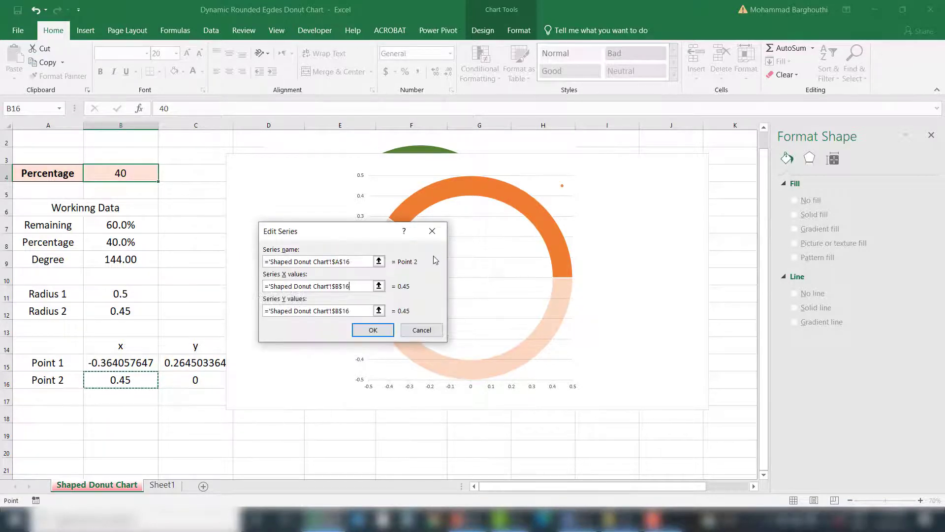
# Step: Set the Point 2 series' Y values to cell C16 and confirm the data source
pyautogui.click(378, 310)
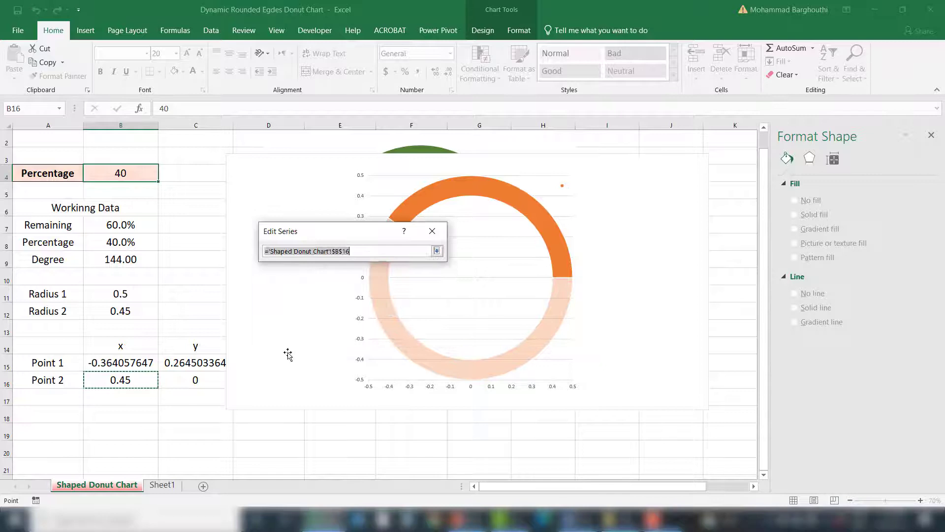
pyautogui.click(200, 380)
pyautogui.click(436, 250)
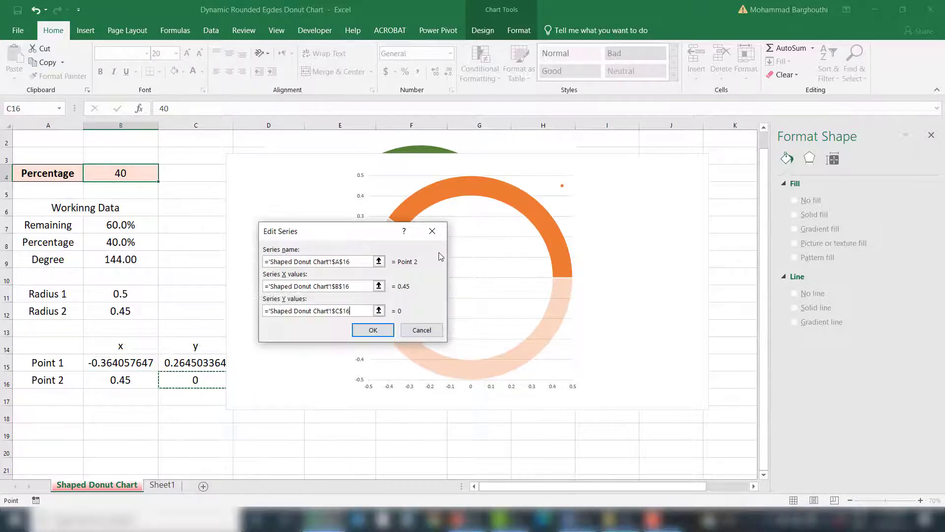
pyautogui.click(370, 336)
pyautogui.click(451, 310)
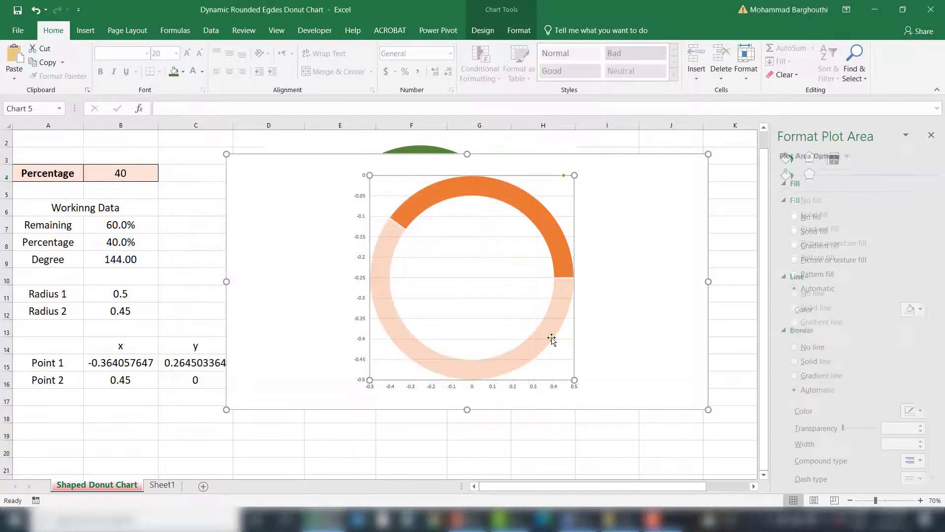
# Step: Set the vertical axis maximum bound to 0.5
pyautogui.click(362, 267)
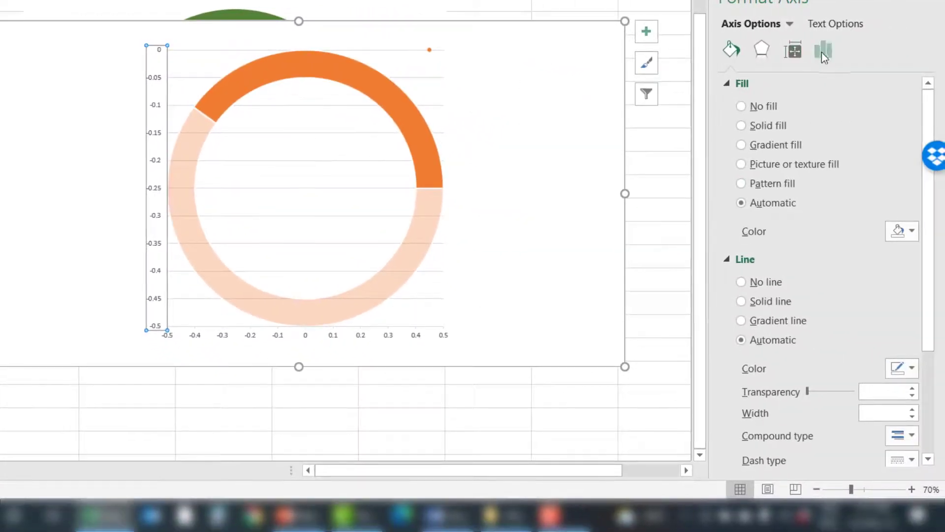
pyautogui.click(823, 51)
pyautogui.click(753, 84)
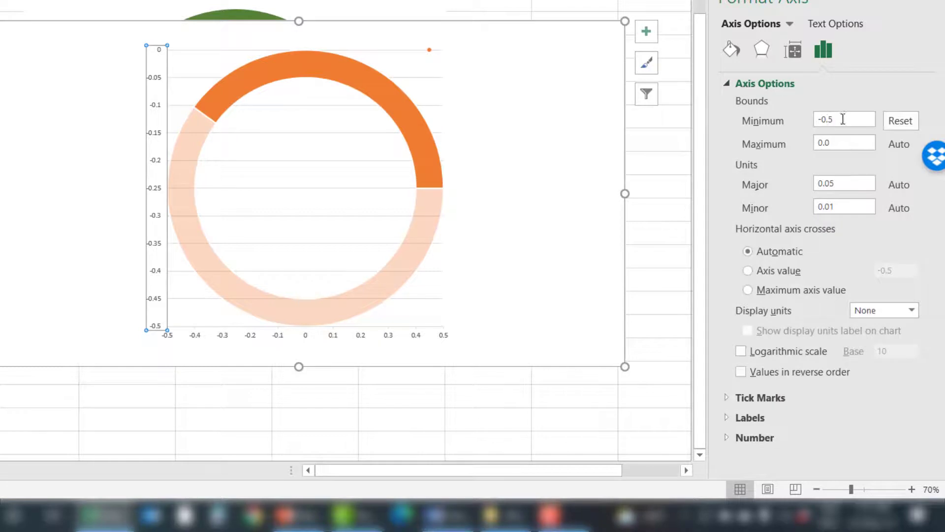
pyautogui.doubleClick(839, 144)
pyautogui.write('0.5')
pyautogui.press('Return')
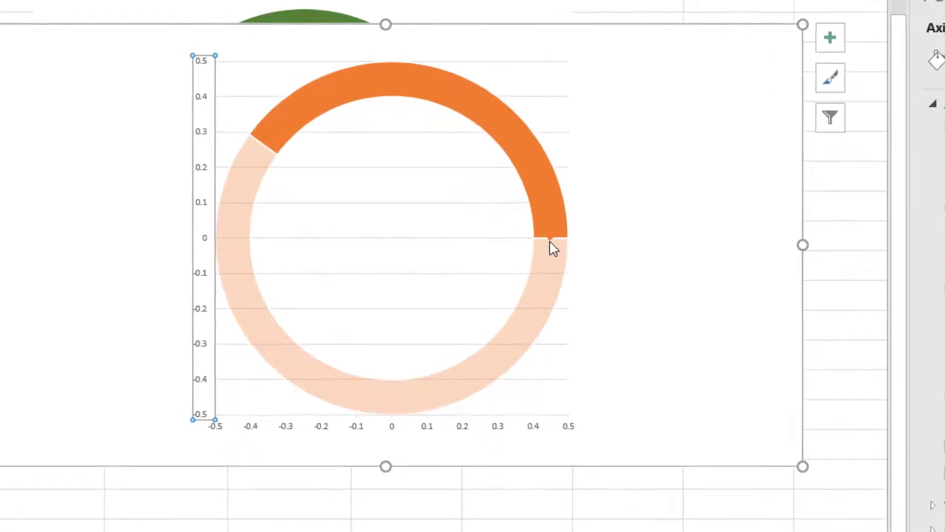
# Step: Set the Point 2 series marker to a built-in circle of size 35
pyautogui.click(550, 238)
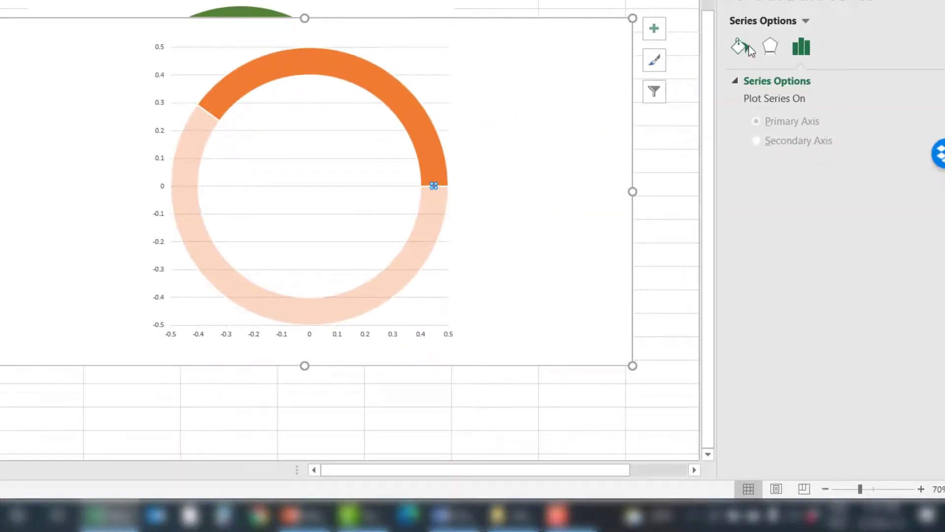
pyautogui.click(745, 52)
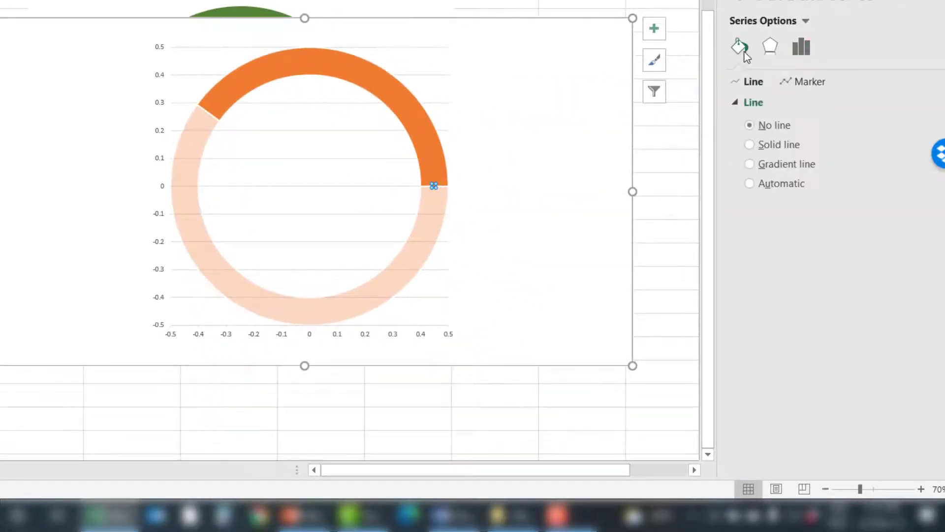
pyautogui.click(793, 83)
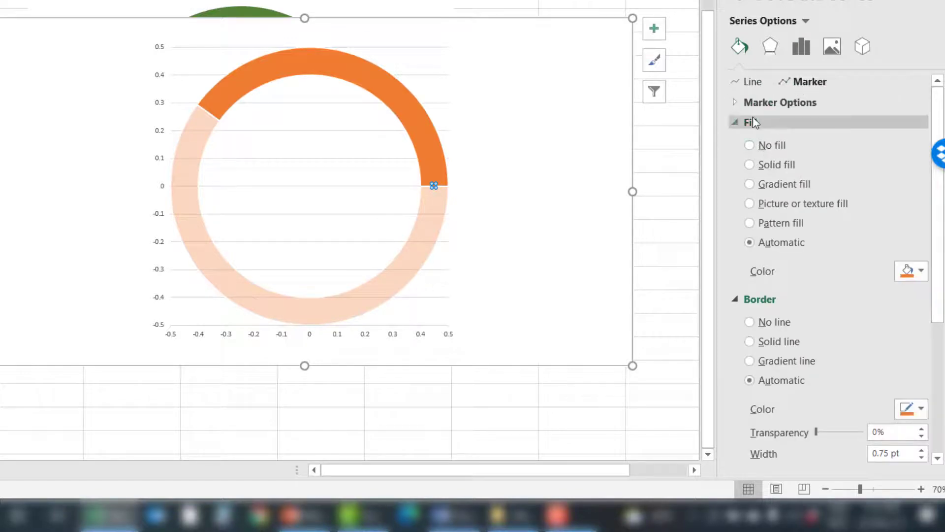
pyautogui.click(761, 104)
pyautogui.click(754, 162)
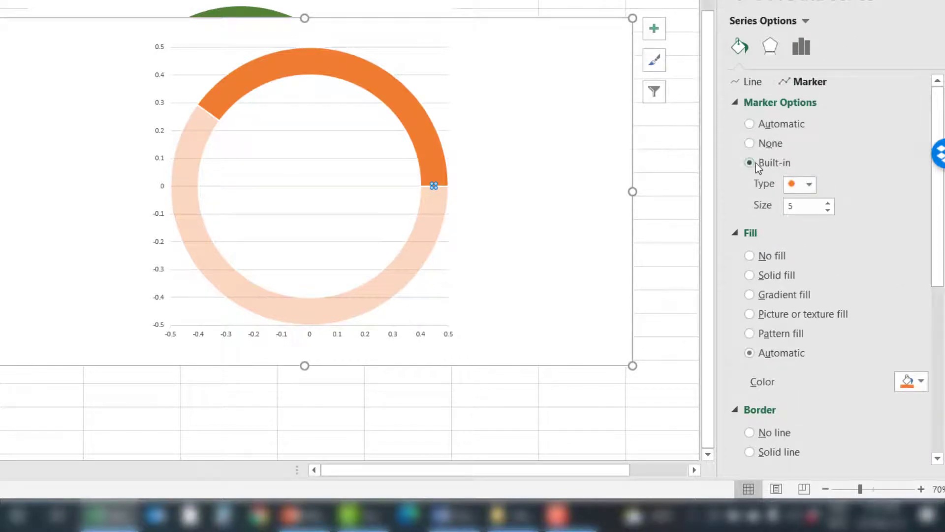
pyautogui.moveTo(807, 206); pyautogui.dragTo(783, 207)
pyautogui.write('30')
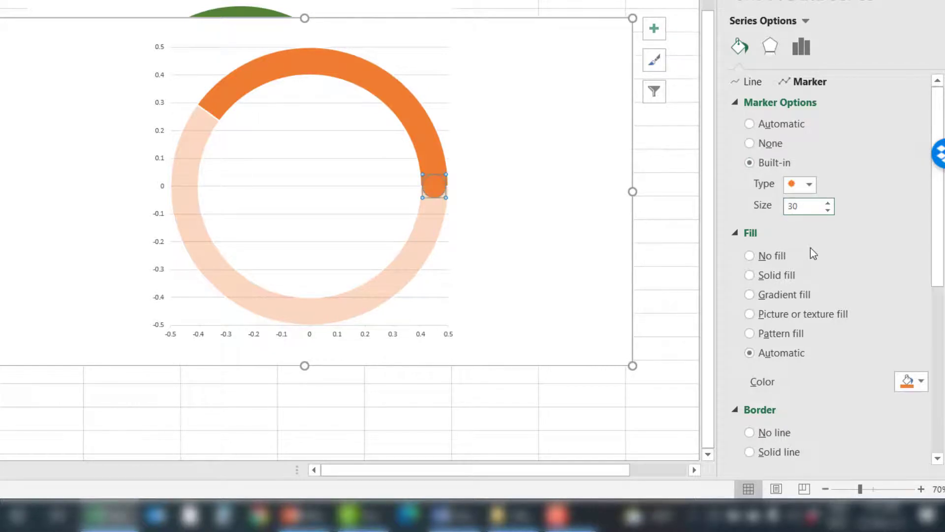
pyautogui.moveTo(805, 206); pyautogui.dragTo(785, 209)
pyautogui.write('35')
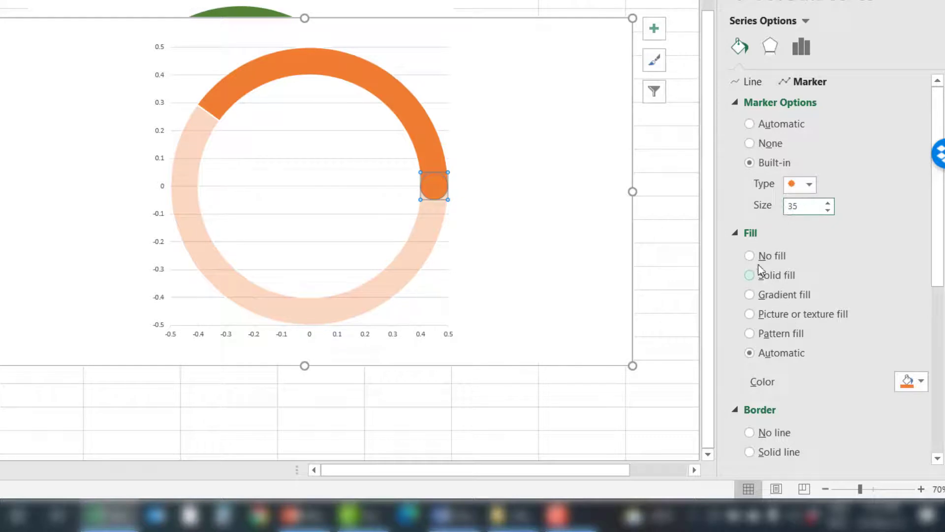
# Step: Give the Point 2 marker a solid fill and remove its border line
pyautogui.click(769, 276)
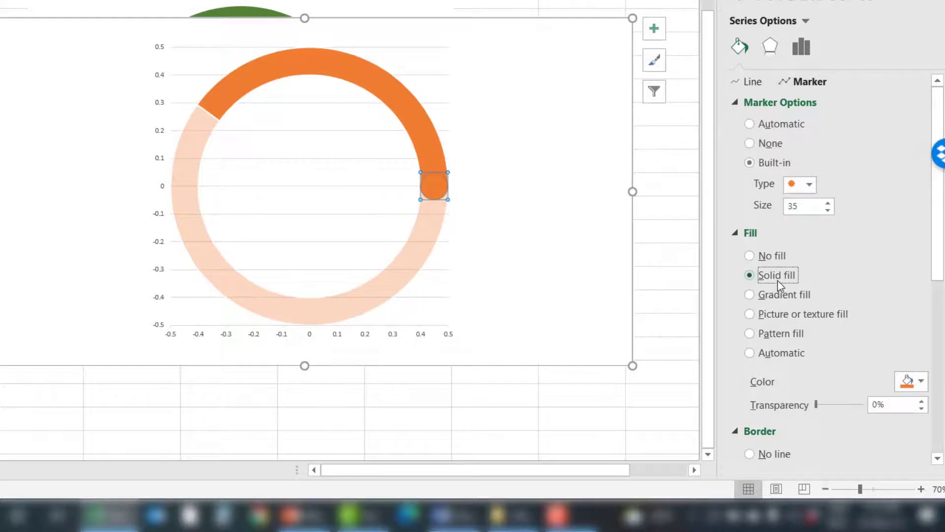
pyautogui.scroll(-2, 780, 288)
pyautogui.click(774, 378)
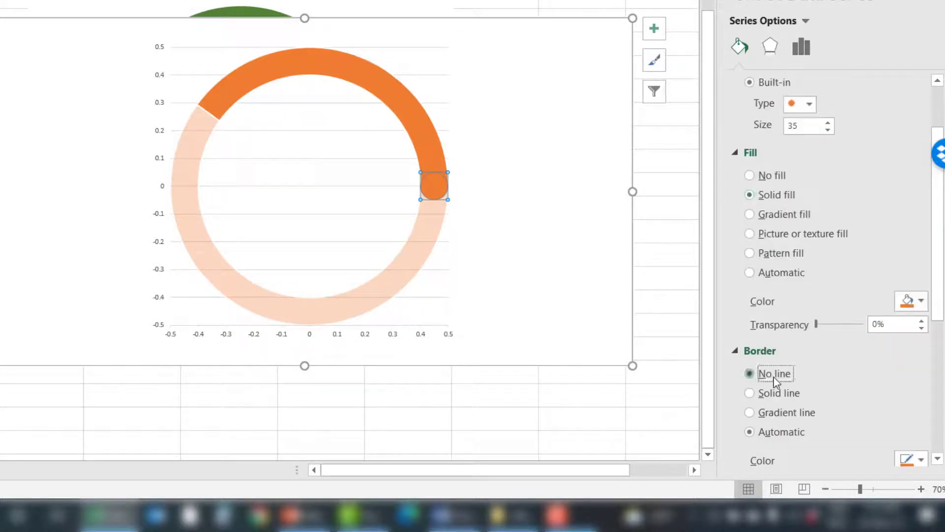
pyautogui.click(653, 203)
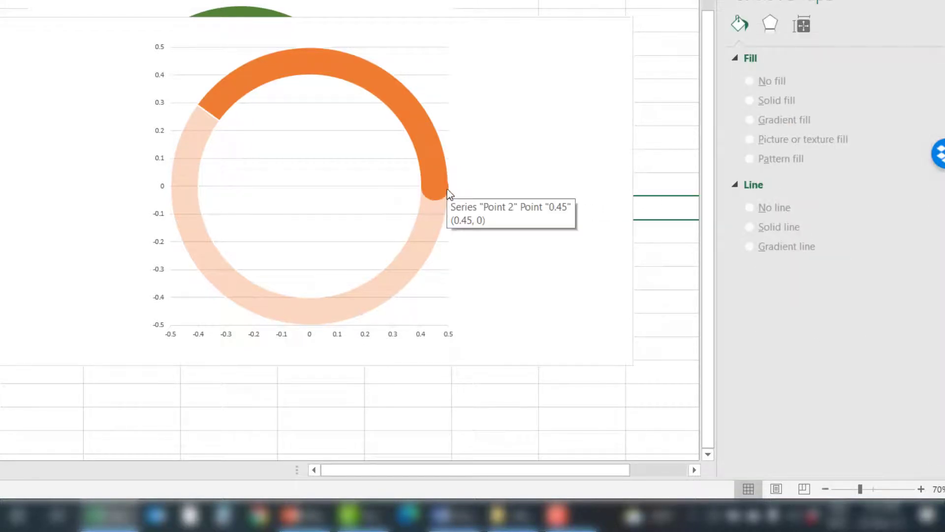
pyautogui.click(435, 199)
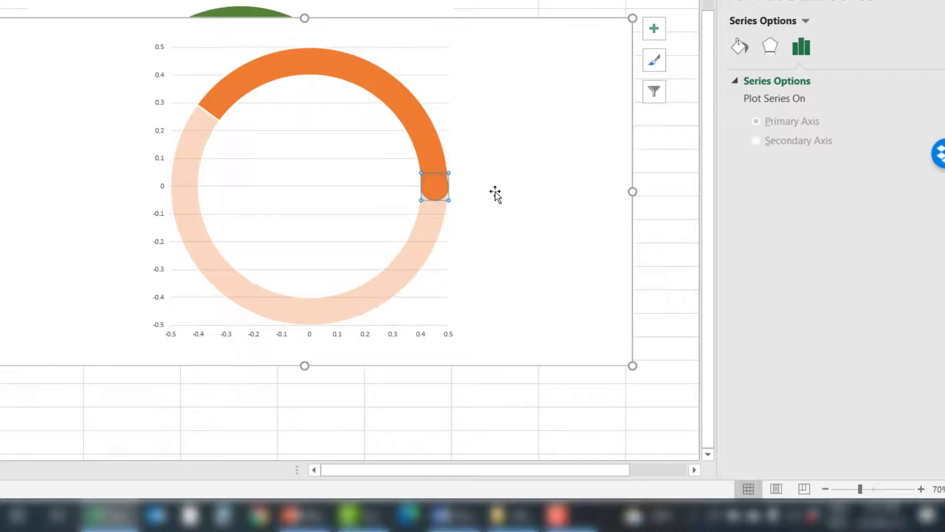
pyautogui.click(668, 163)
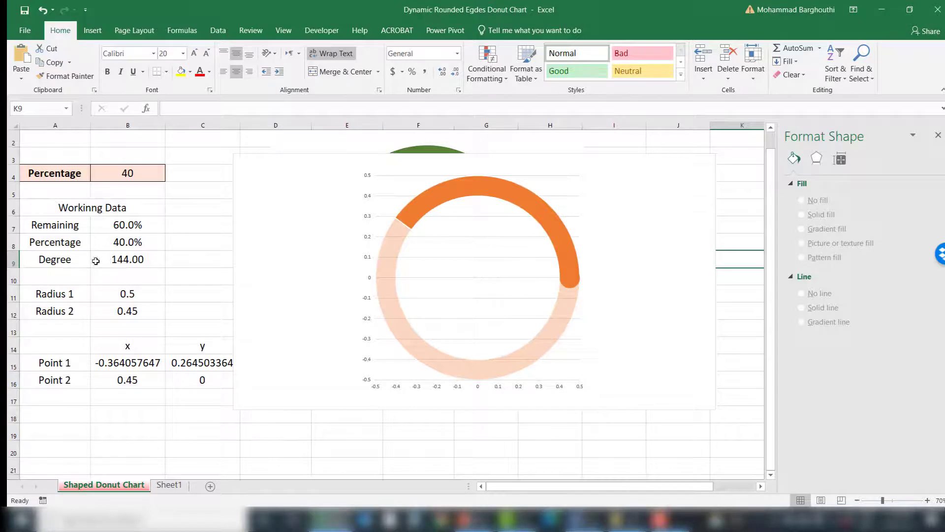
# Step: Examine the Degree cell and the Point 1 x formula, comparing it with the X = R * Cos(D) slide
pyautogui.click(116, 259)
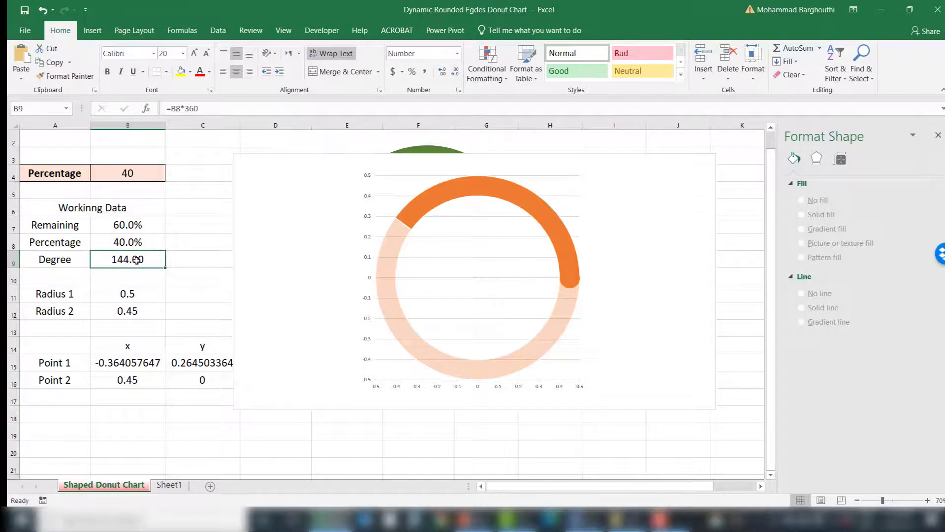
pyautogui.hotkey('alt', 'Tab')
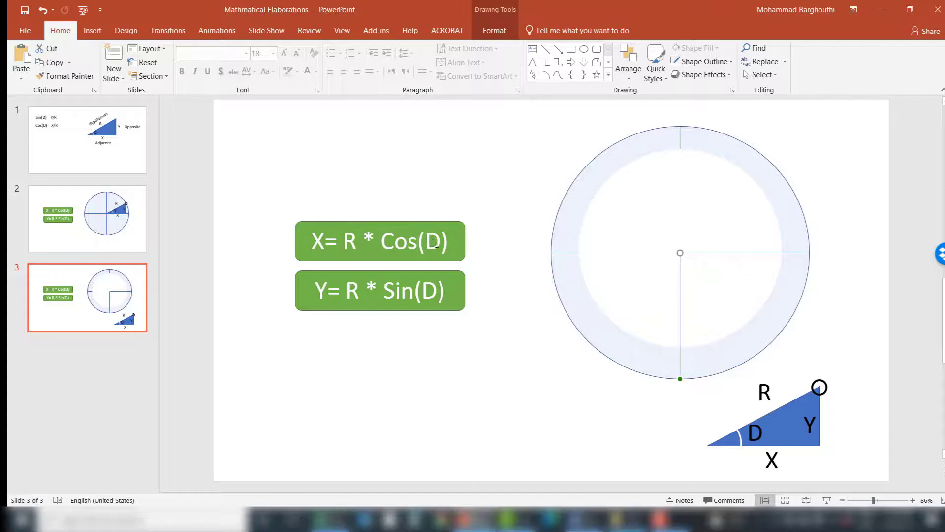
pyautogui.click(474, 519)
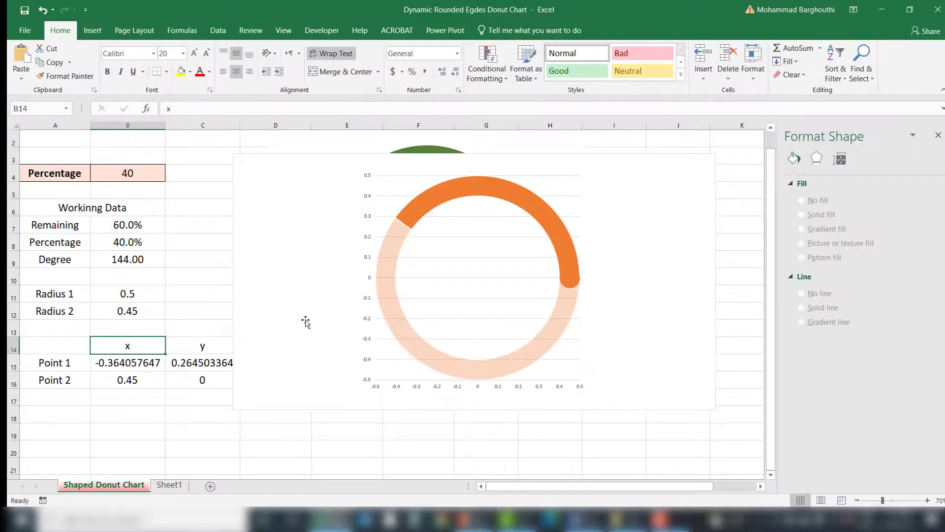
pyautogui.click(137, 362)
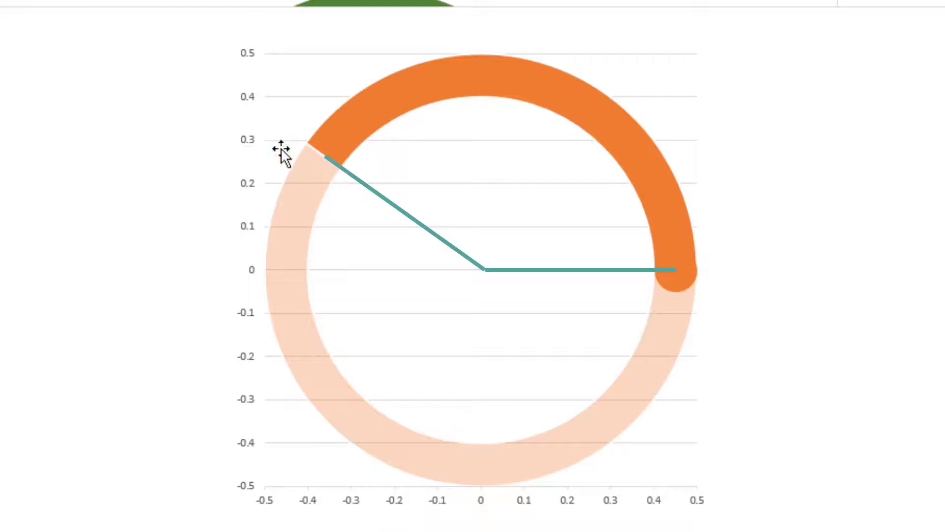
pyautogui.moveTo(318, 156)
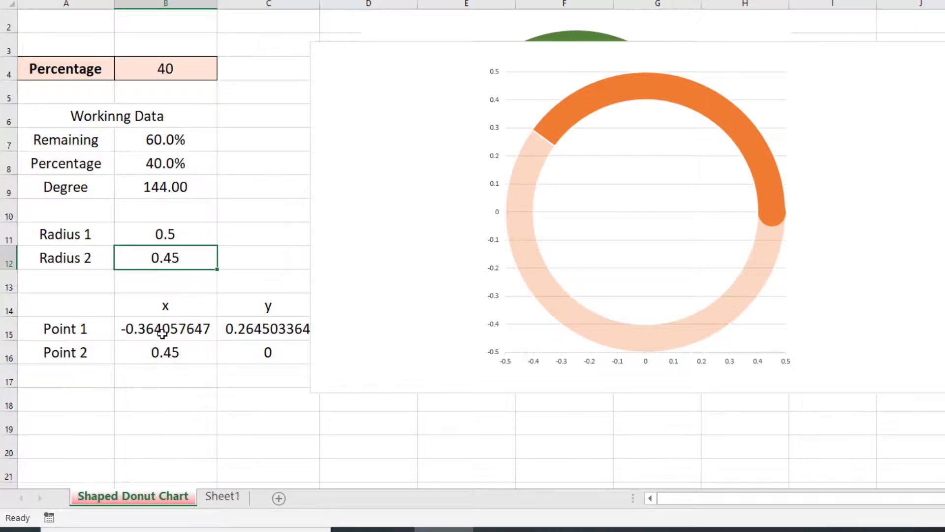
pyautogui.click(162, 333)
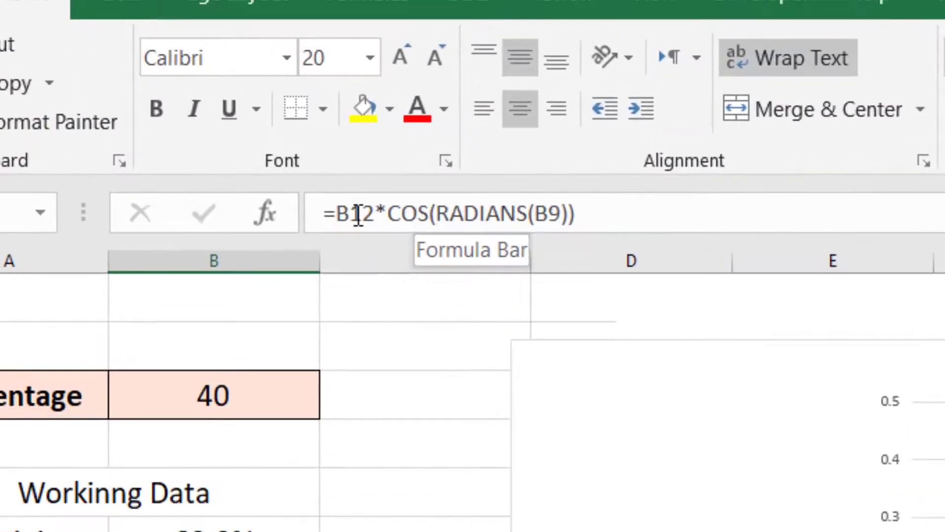
pyautogui.press('F2')
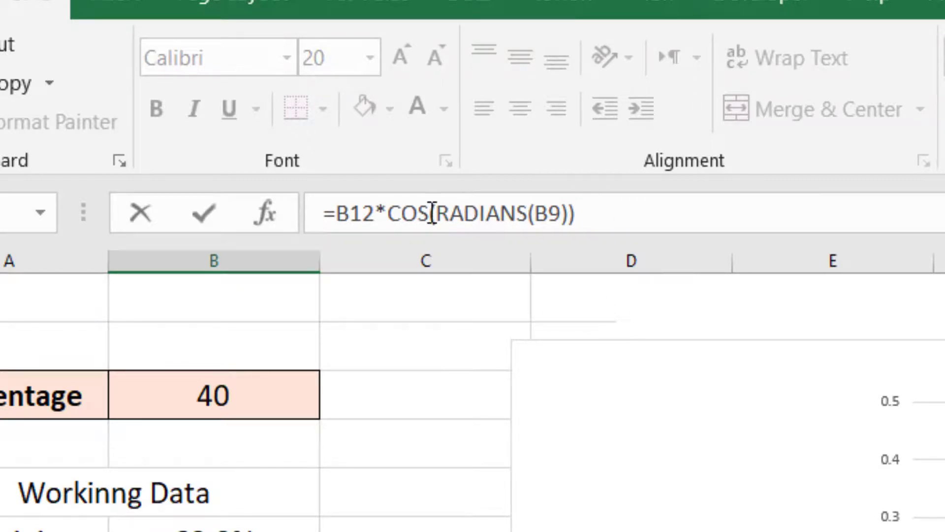
pyautogui.moveTo(540, 211); pyautogui.dragTo(557, 200)
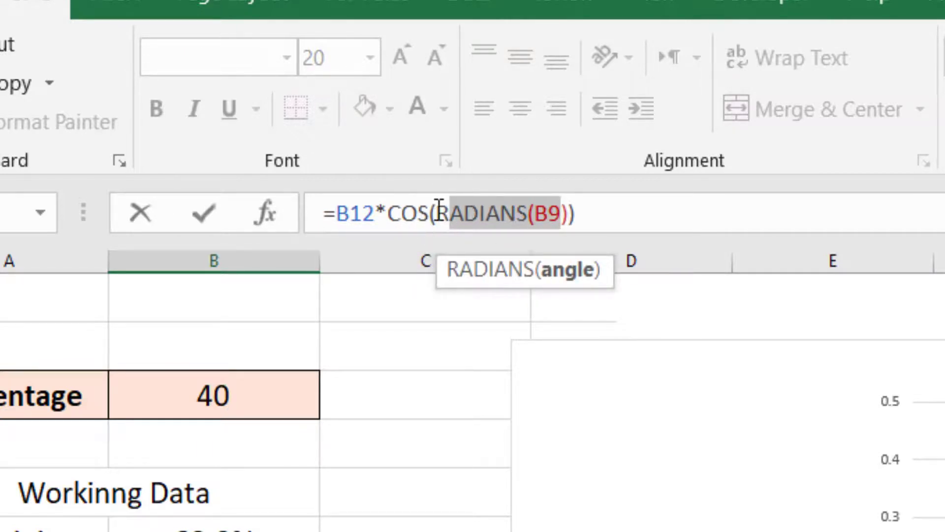
pyautogui.moveTo(435, 213); pyautogui.dragTo(488, 212)
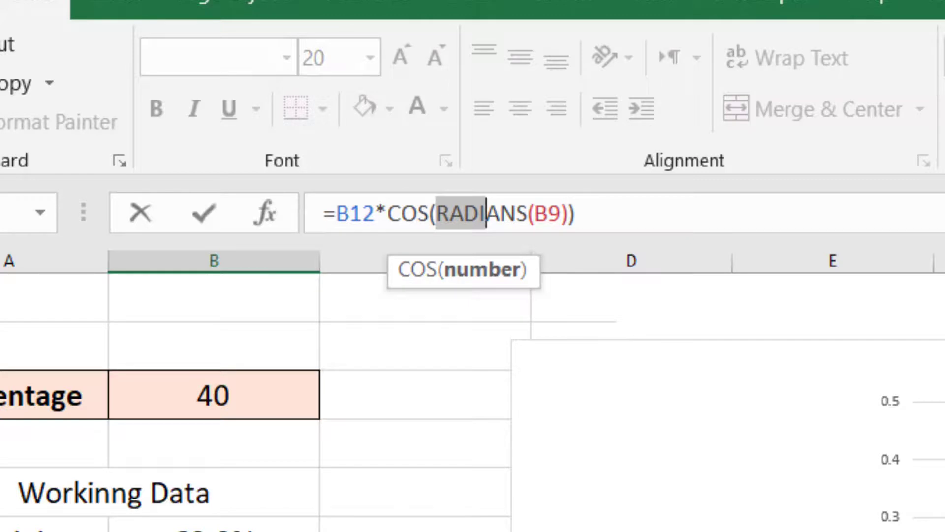
pyautogui.press('Escape')
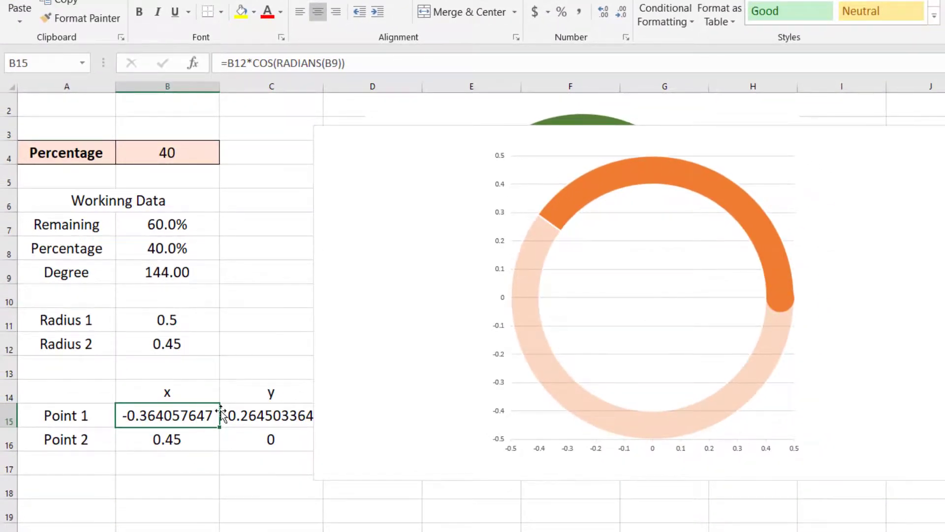
# Step: Examine the Point 1 y formula alongside the Y = R * Sin(D) slide
pyautogui.click(277, 413)
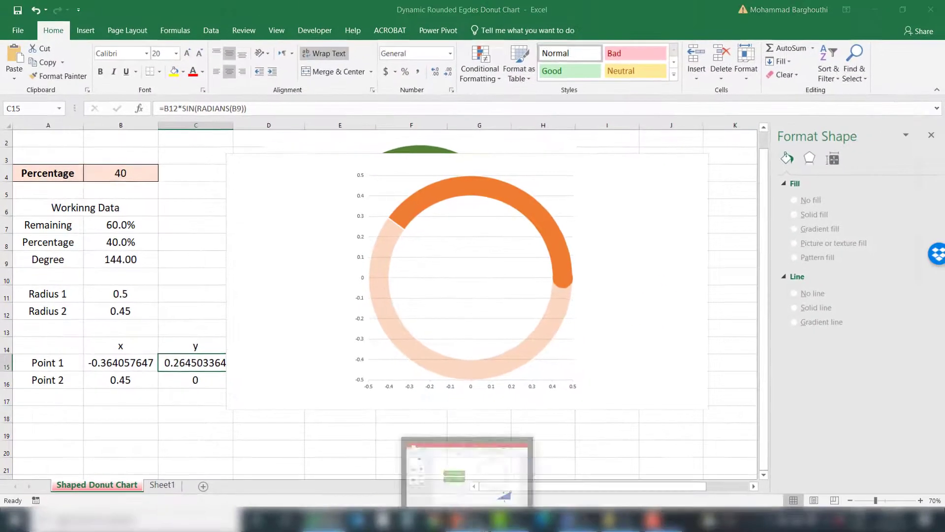
pyautogui.click(466, 520)
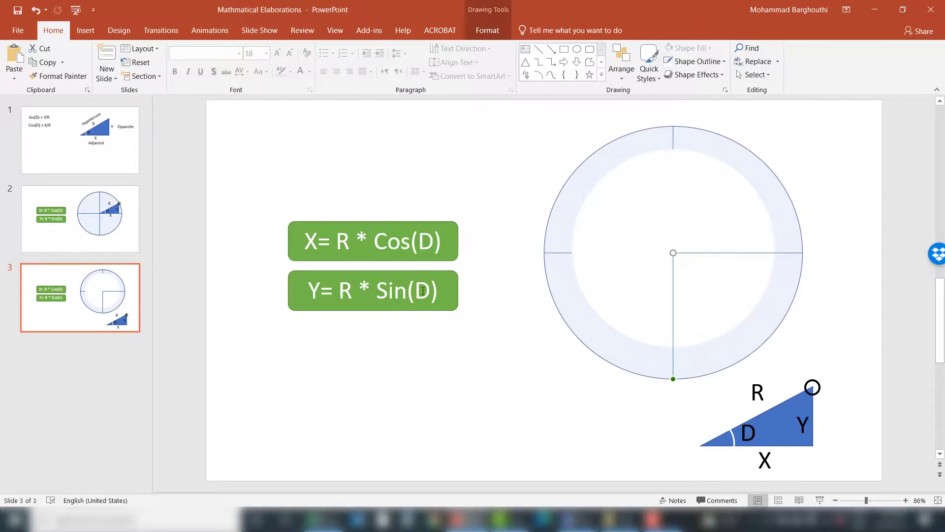
pyautogui.hotkey('alt', 'Tab')
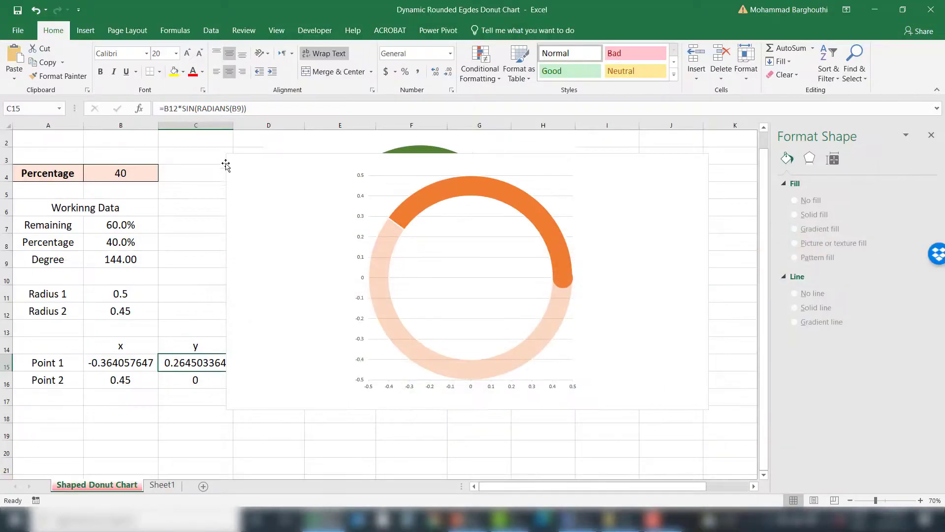
pyautogui.doubleClick(184, 364)
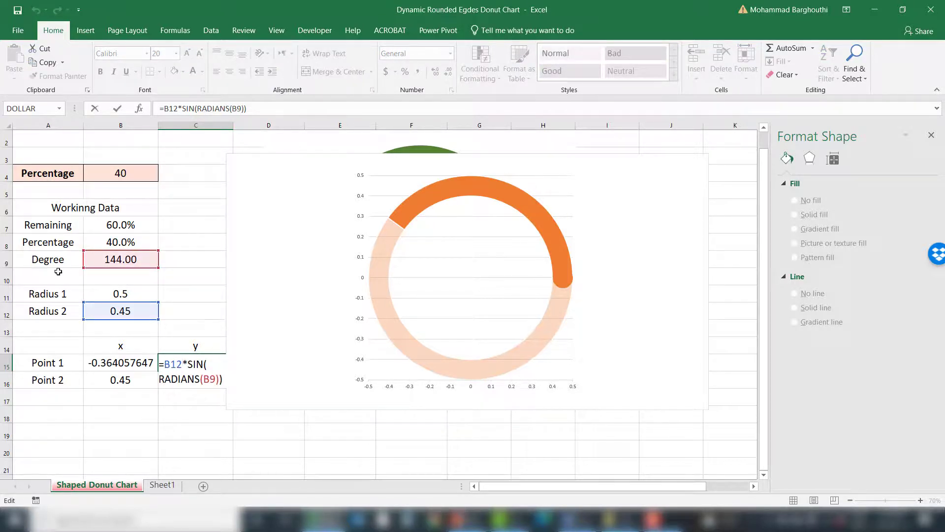
pyautogui.press('Escape')
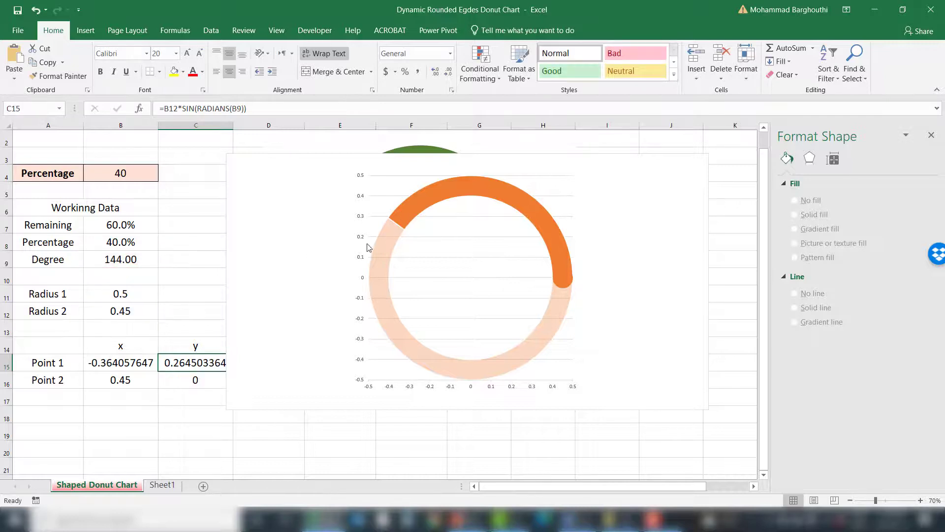
# Step: Add a Point 1 series to the chart with name from A15, X values B15 and Y values C15
pyautogui.rightClick(416, 248)
pyautogui.click(455, 315)
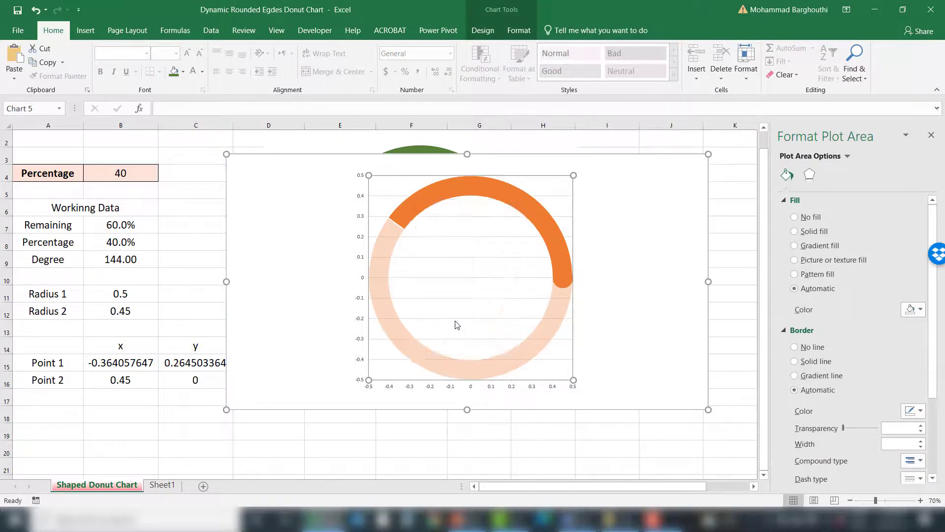
pyautogui.click(204, 279)
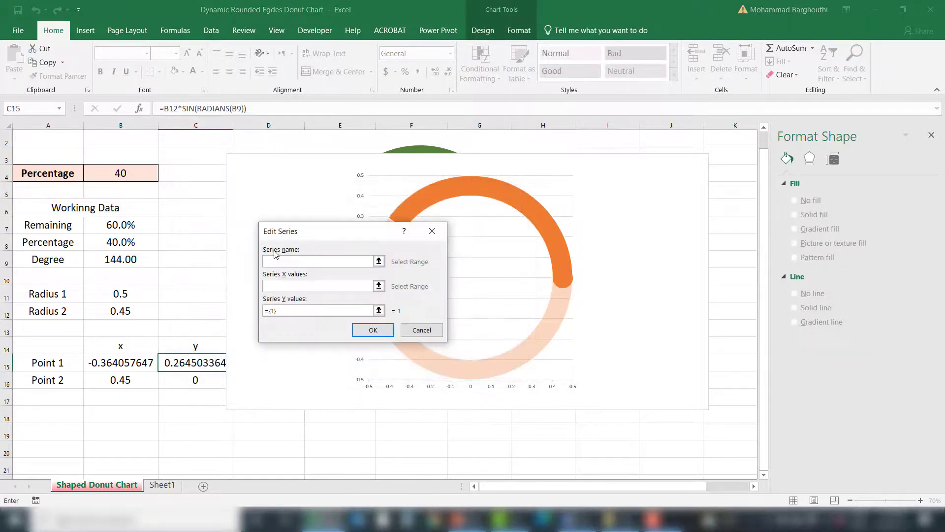
pyautogui.click(67, 363)
pyautogui.click(379, 286)
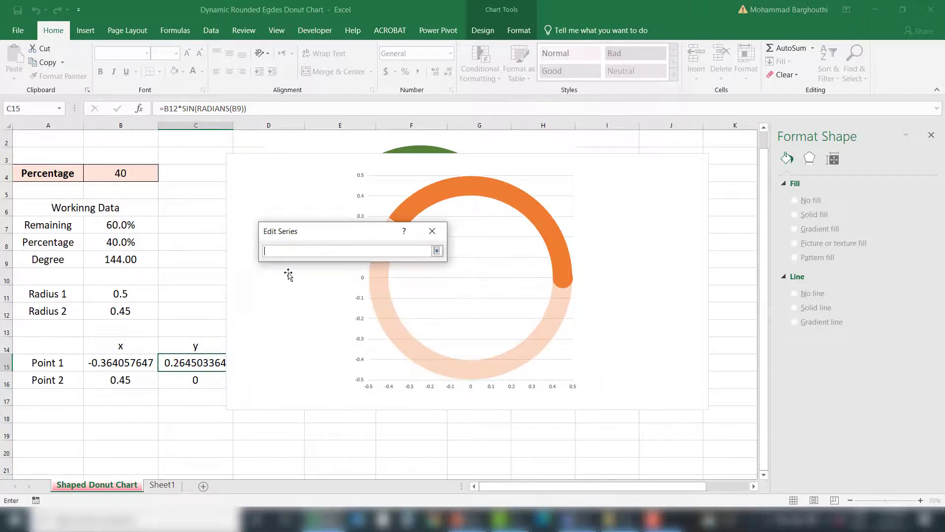
pyautogui.click(128, 366)
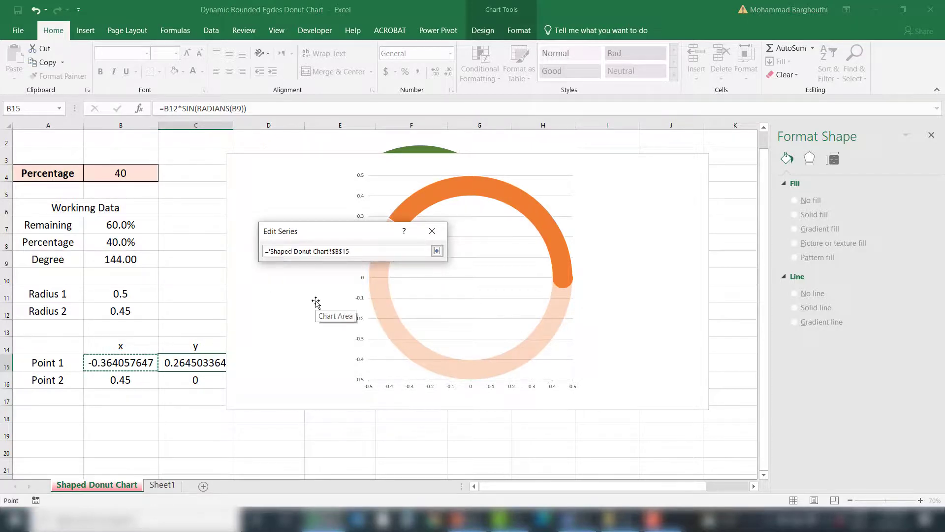
pyautogui.press('Return')
pyautogui.click(378, 311)
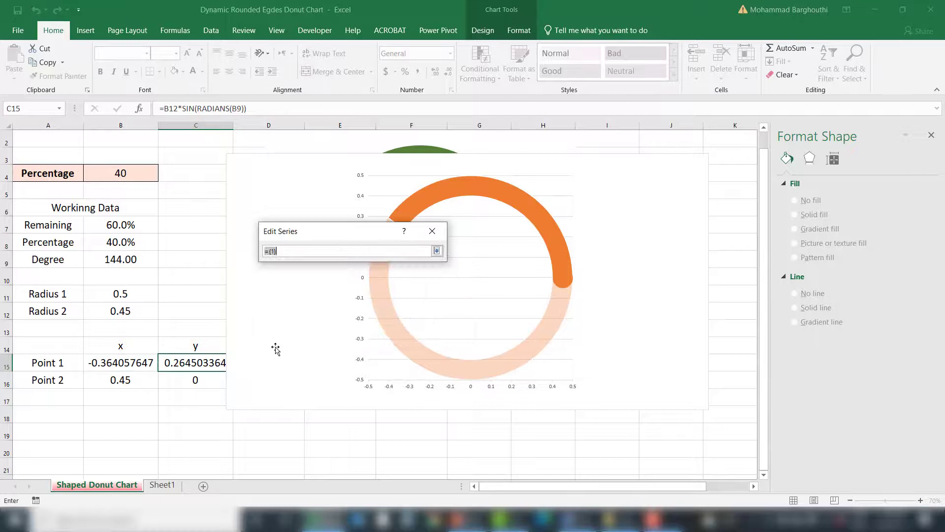
pyautogui.click(187, 366)
pyautogui.press('Return')
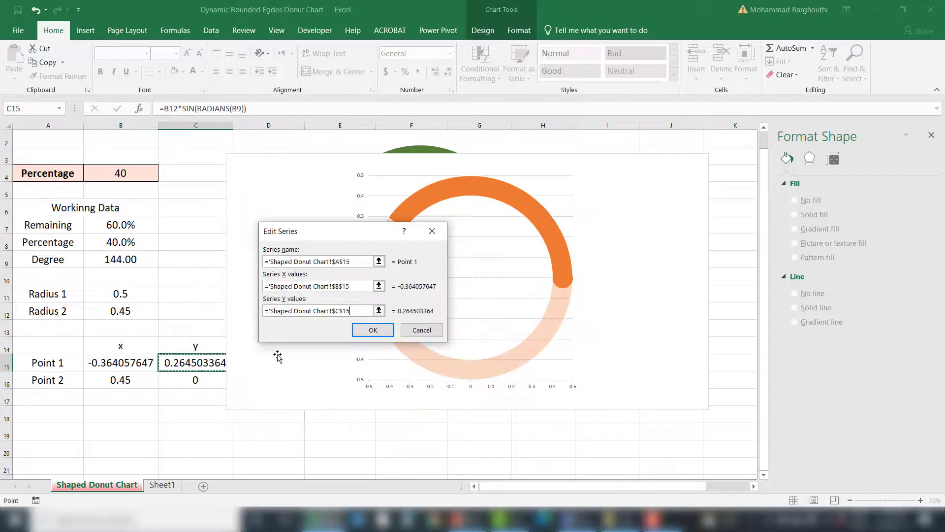
pyautogui.click(373, 330)
pyautogui.click(438, 364)
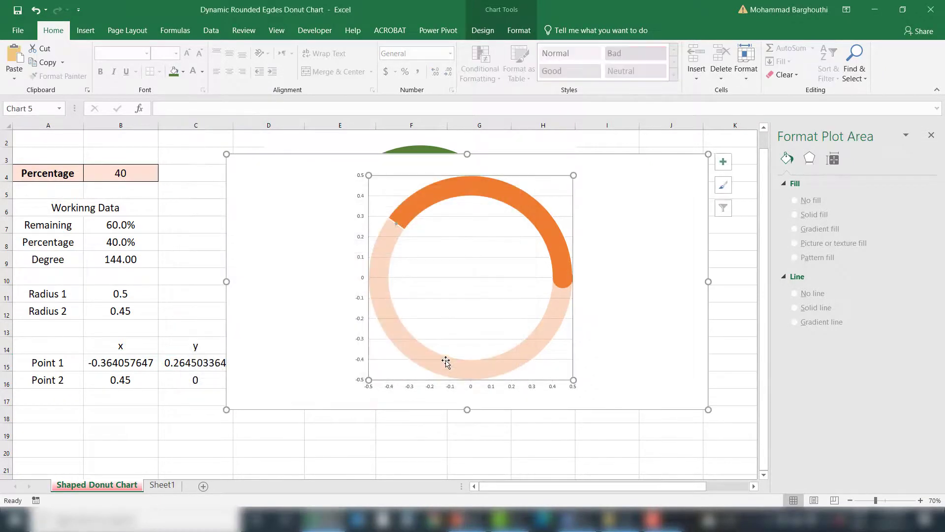
# Step: Set the Point 1 marker to a built-in marker of size 36
pyautogui.click(395, 226)
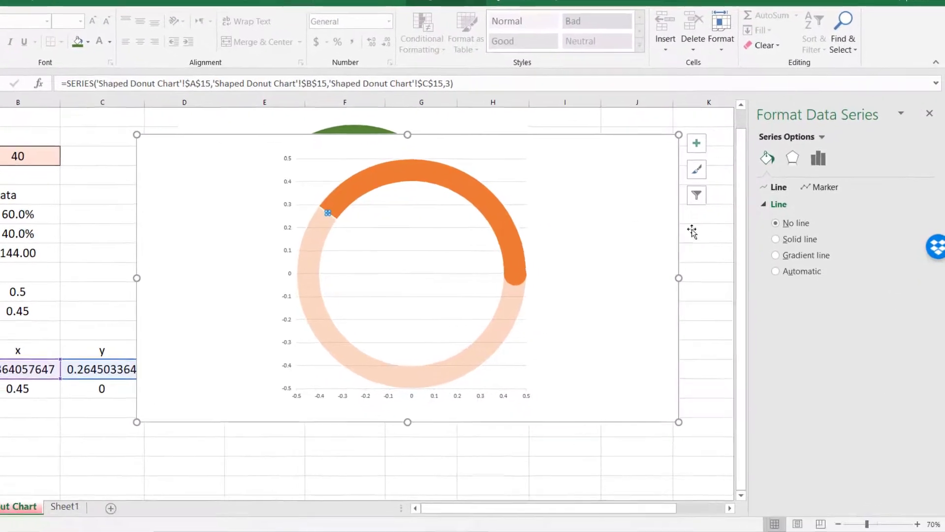
pyautogui.click(820, 186)
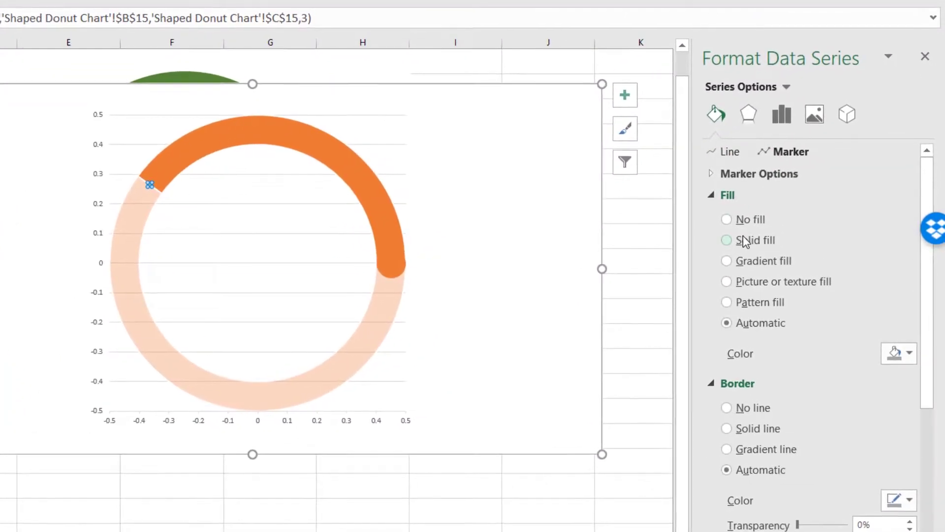
pyautogui.click(749, 175)
pyautogui.click(746, 241)
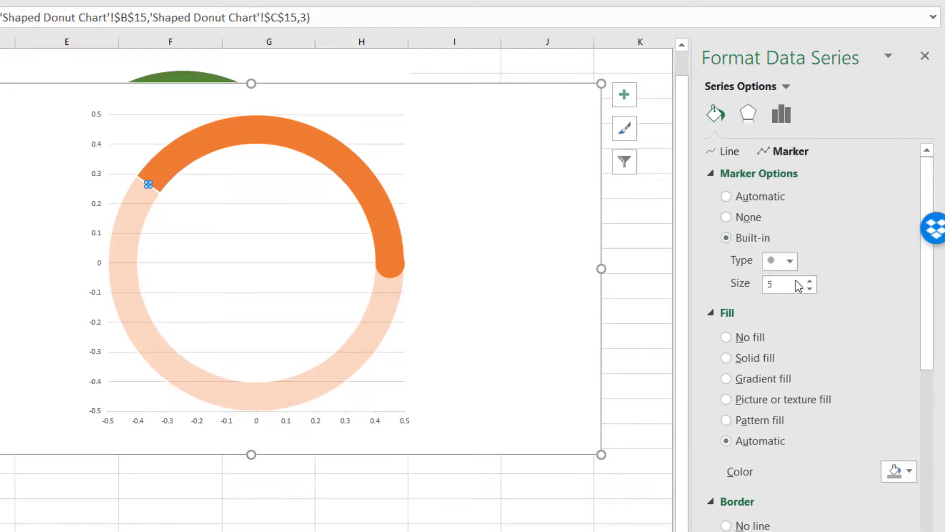
pyautogui.click(809, 280)
pyautogui.click(809, 280)
pyautogui.click(809, 280)
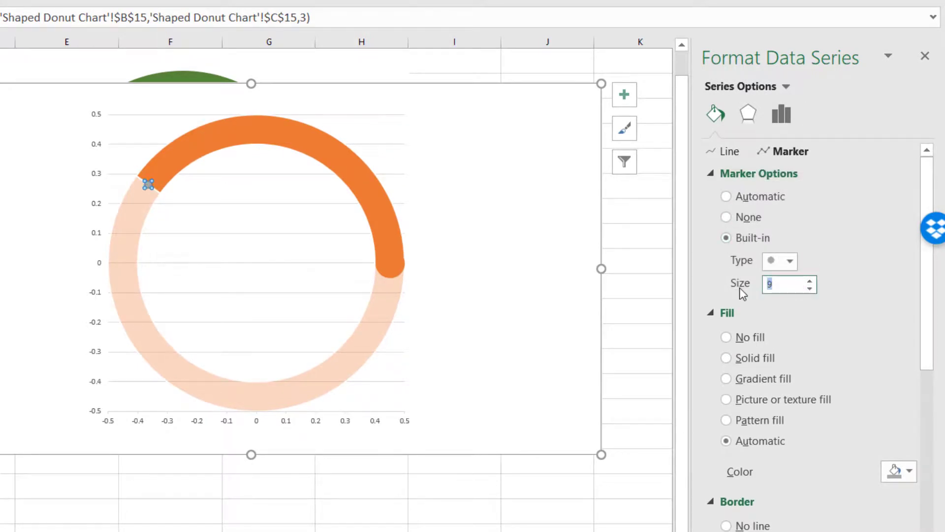
pyautogui.write('36')
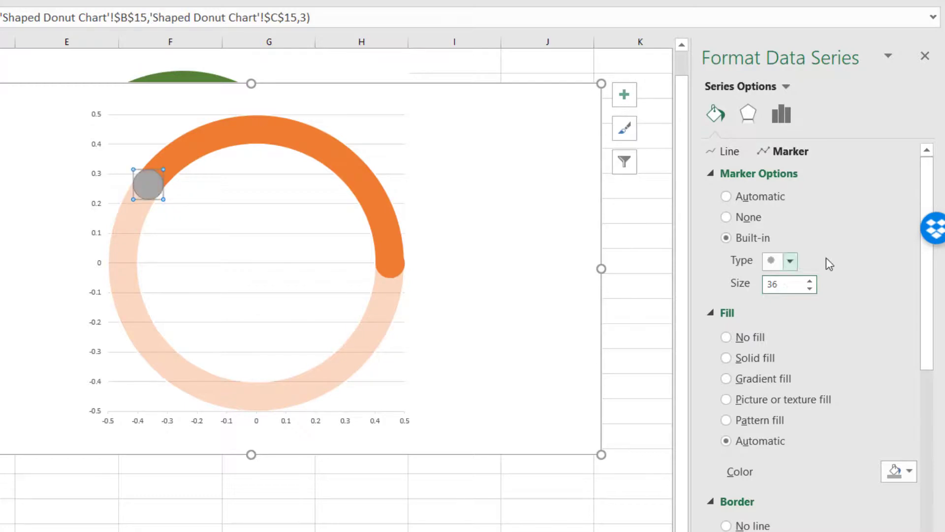
# Step: Give the Point 1 marker a circle shape and solid fill, and remove its border line
pyautogui.click(786, 260)
pyautogui.click(870, 240)
pyautogui.click(742, 364)
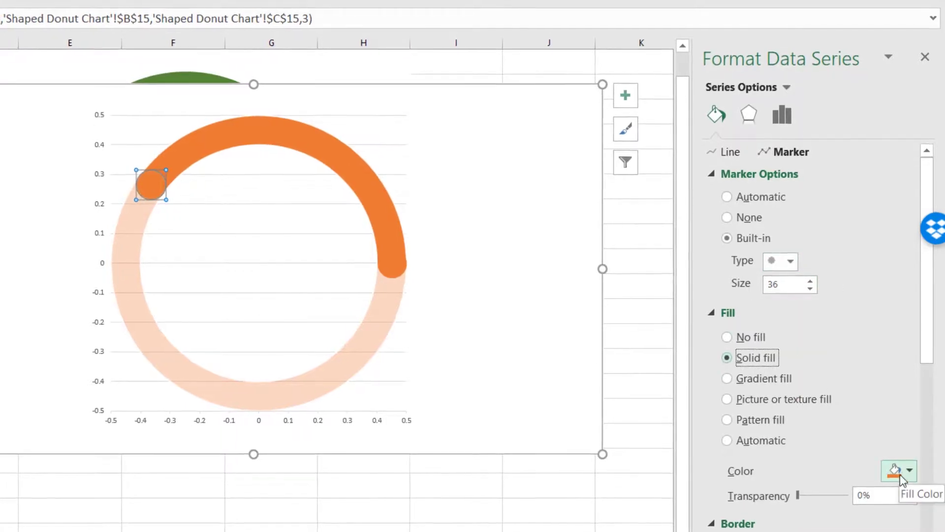
pyautogui.scroll(-1, 807, 474)
pyautogui.click(765, 504)
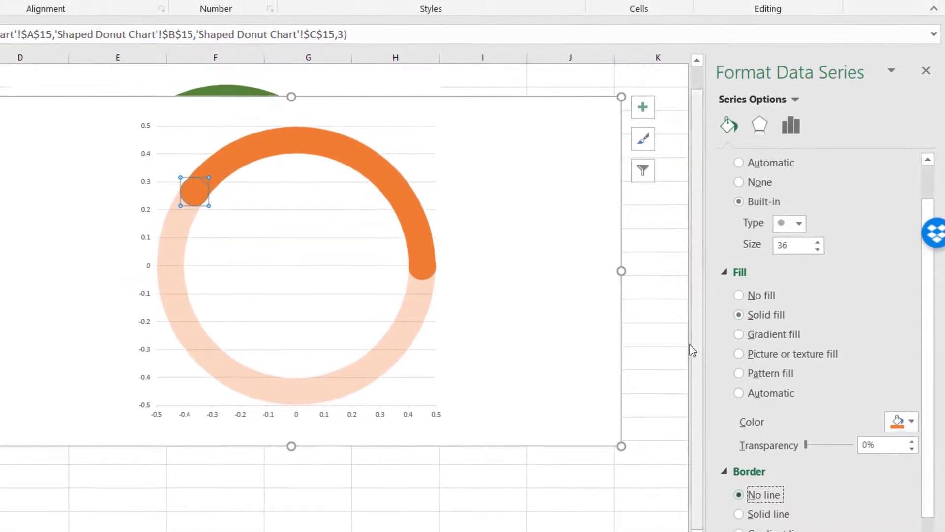
# Step: Draw a text box in the centre of the doughnut and link it to cell B8
pyautogui.click(667, 342)
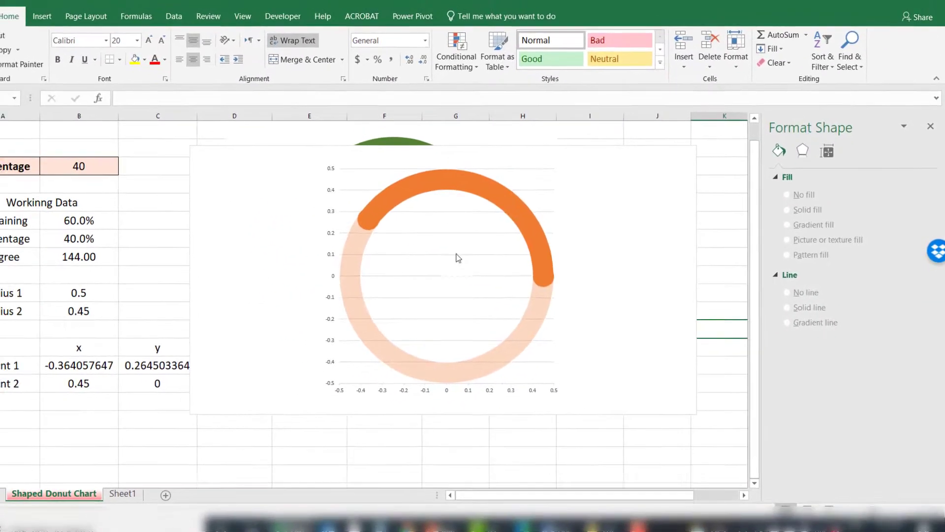
pyautogui.click(61, 22)
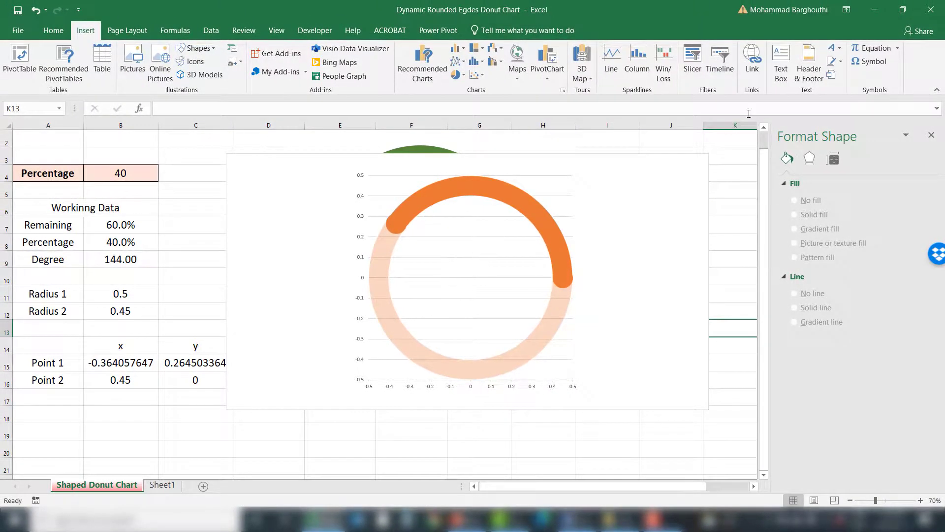
pyautogui.click(781, 64)
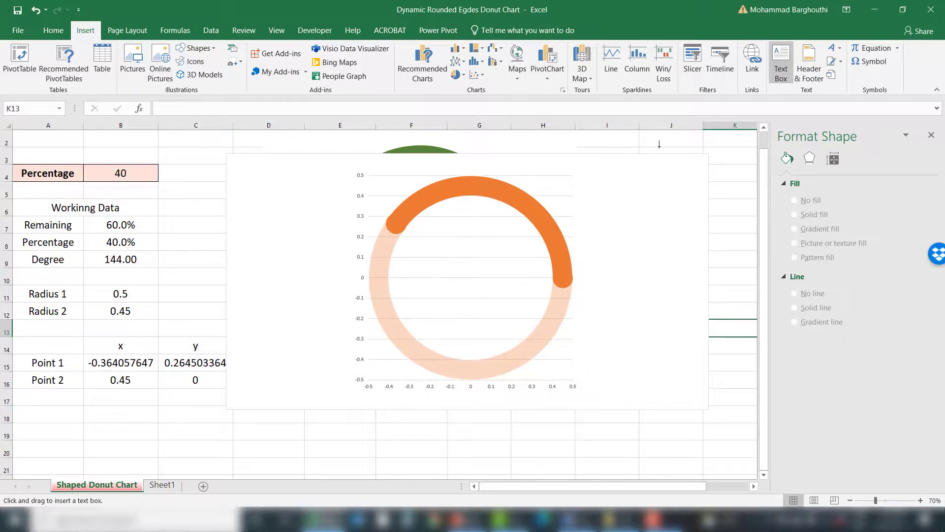
pyautogui.moveTo(472, 281); pyautogui.dragTo(528, 304)
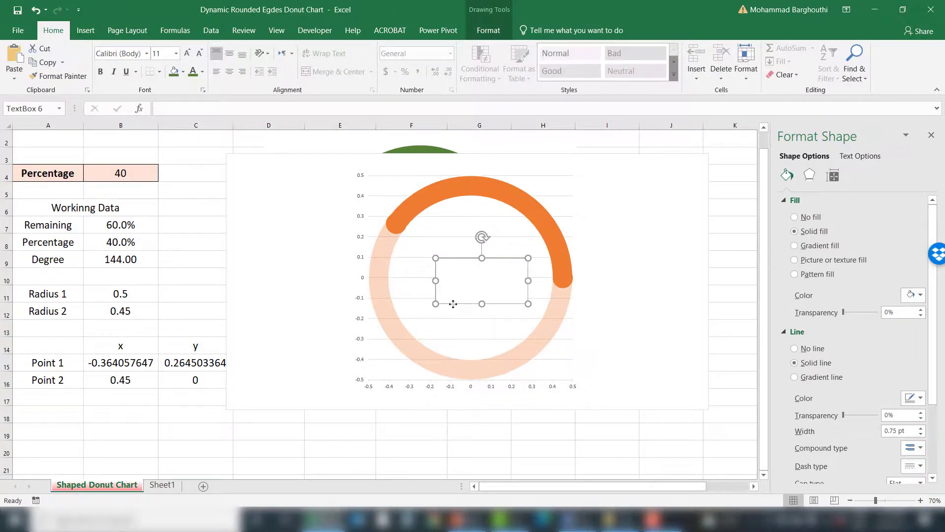
pyautogui.click(211, 110)
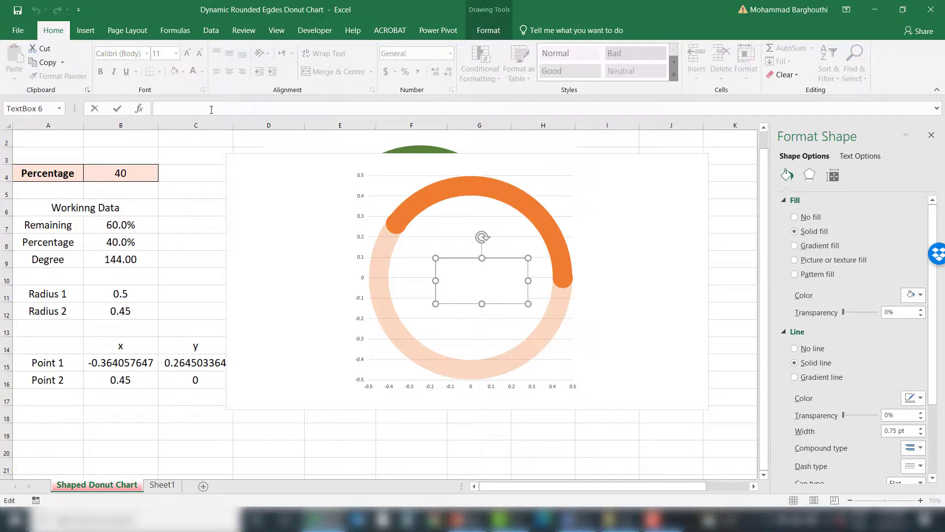
pyautogui.write('=')
pyautogui.click(112, 243)
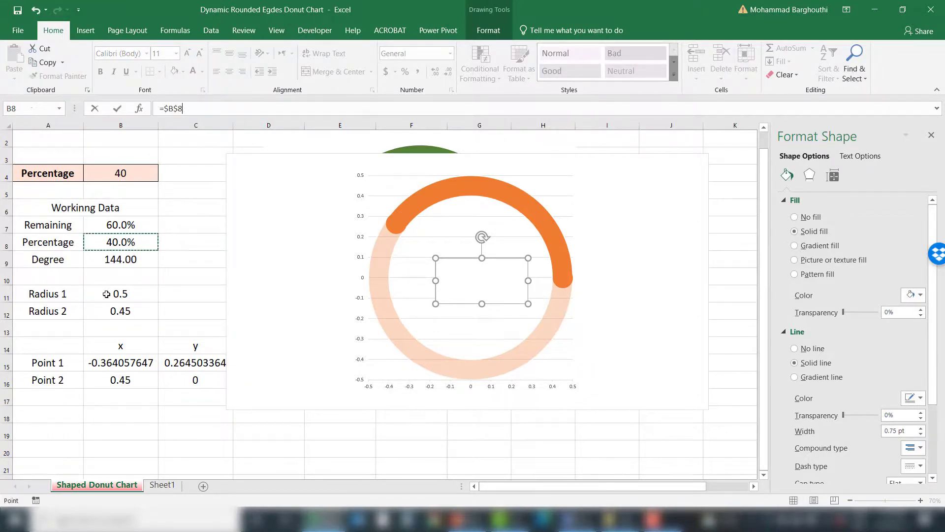
pyautogui.press('Return')
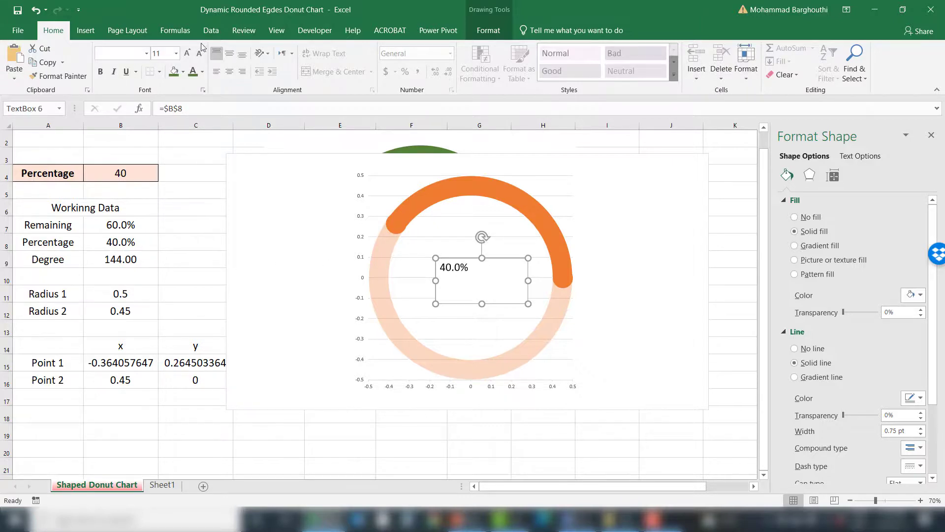
# Step: Enlarge the text box font to 54 and colour it orange
pyautogui.click(188, 53)
pyautogui.click(187, 53)
pyautogui.click(188, 53)
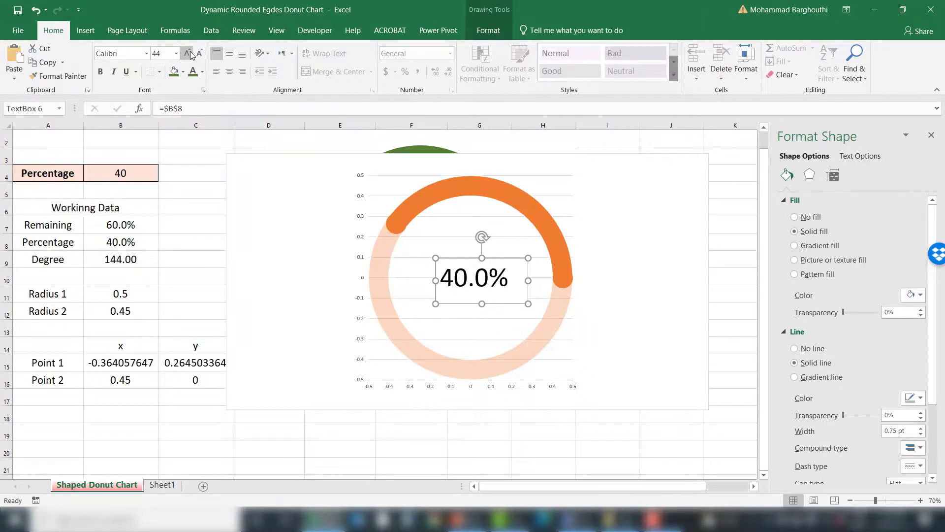
pyautogui.click(188, 53)
pyautogui.click(188, 53)
pyautogui.click(202, 71)
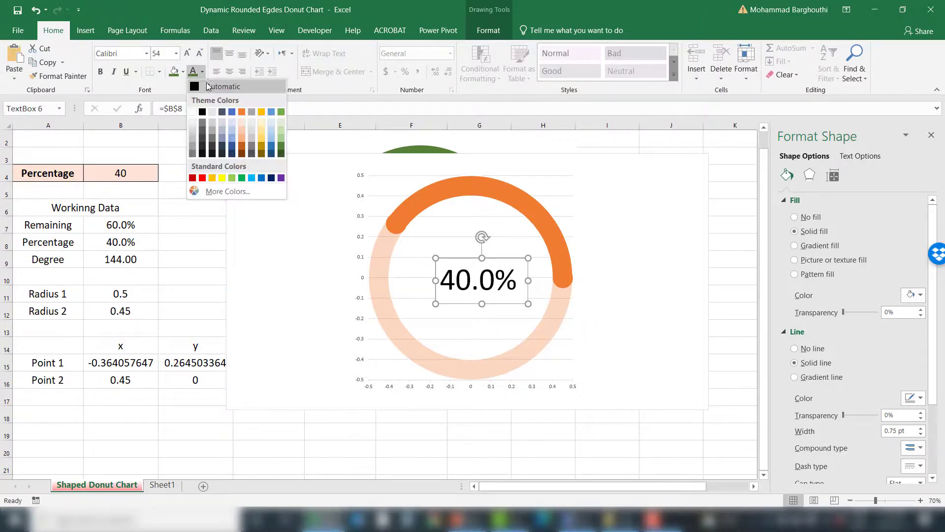
pyautogui.click(242, 111)
# Step: Reposition and widen the text box, centring its text horizontally and vertically
pyautogui.moveTo(448, 259); pyautogui.dragTo(409, 278)
pyautogui.click(229, 53)
pyautogui.click(230, 72)
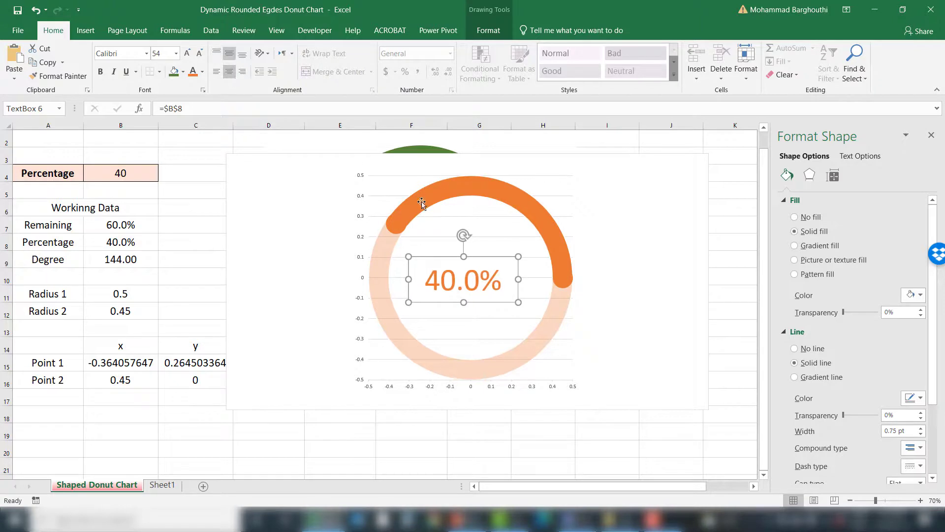
pyautogui.moveTo(518, 279); pyautogui.dragTo(531, 278)
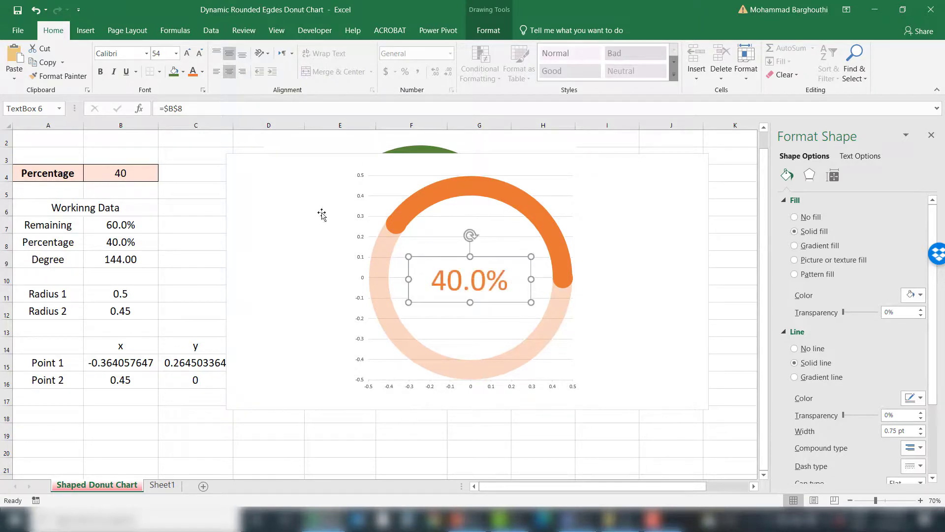
# Step: Set the Percentage input to 100 to test the chart
pyautogui.click(148, 175)
pyautogui.write('100')
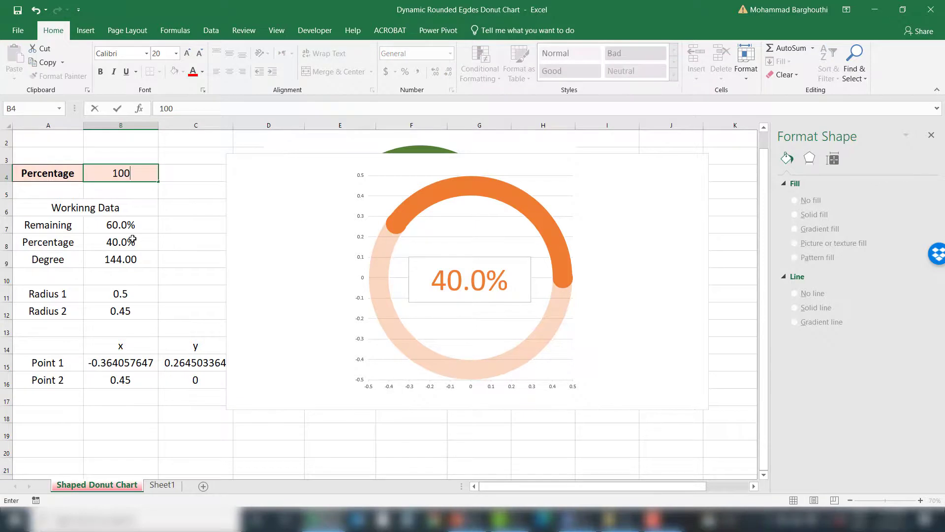
pyautogui.press('Return')
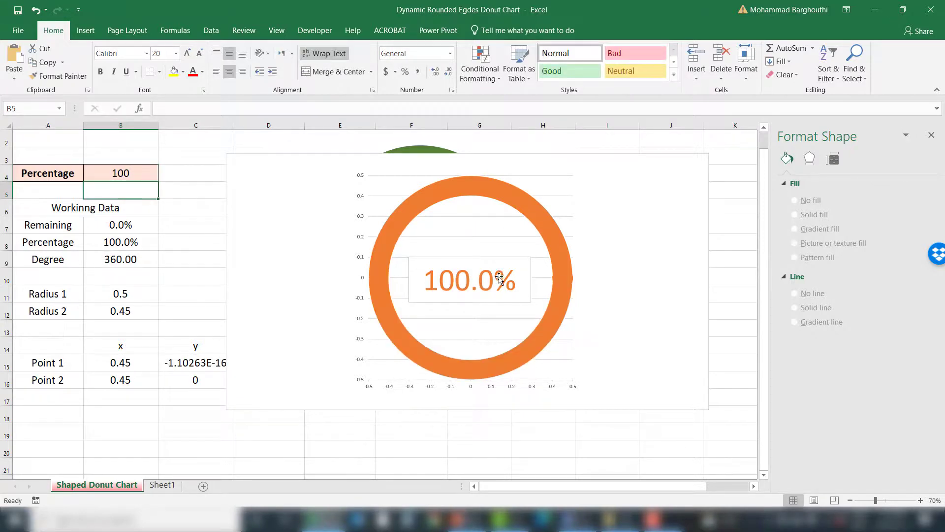
# Step: Remove the outline from the percentage text box
pyautogui.click(197, 284)
pyautogui.click(475, 300)
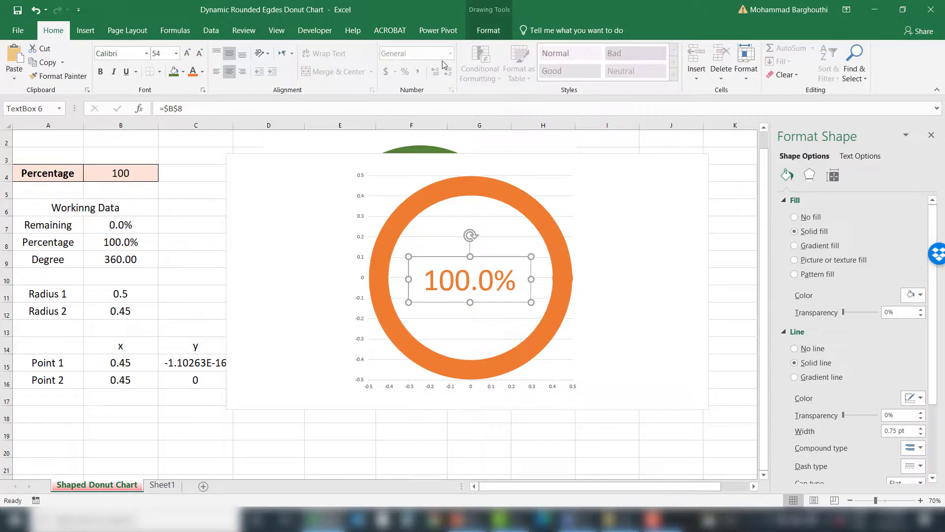
pyautogui.click(480, 31)
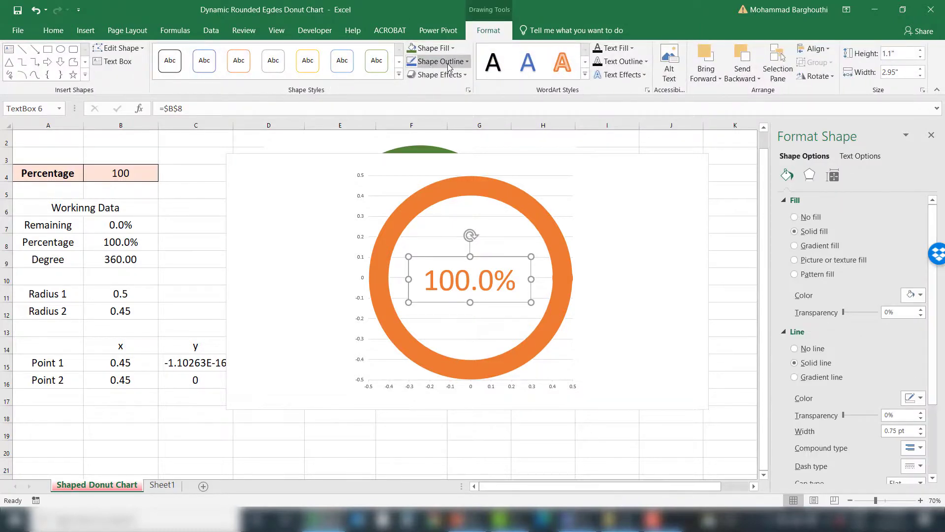
pyautogui.click(439, 61)
pyautogui.click(454, 178)
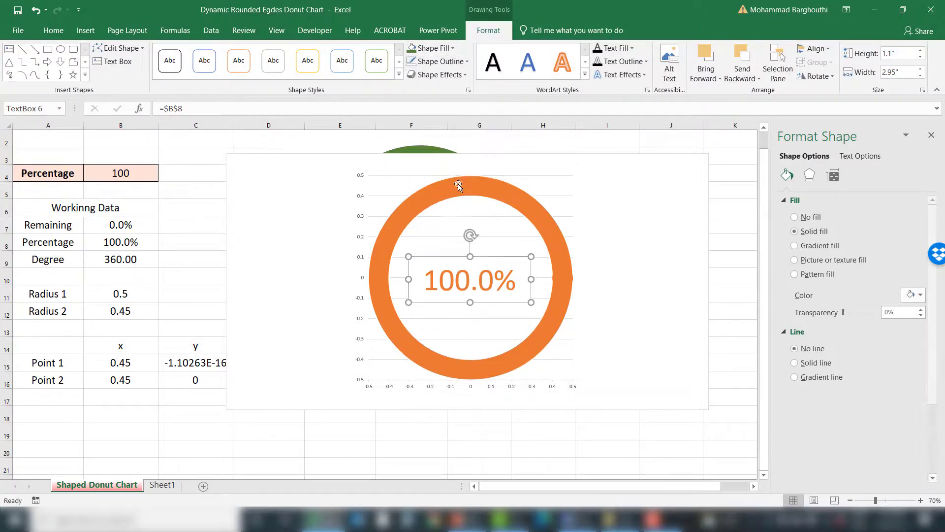
# Step: Hide the chart's axes and gridlines
pyautogui.click(738, 211)
pyautogui.click(639, 207)
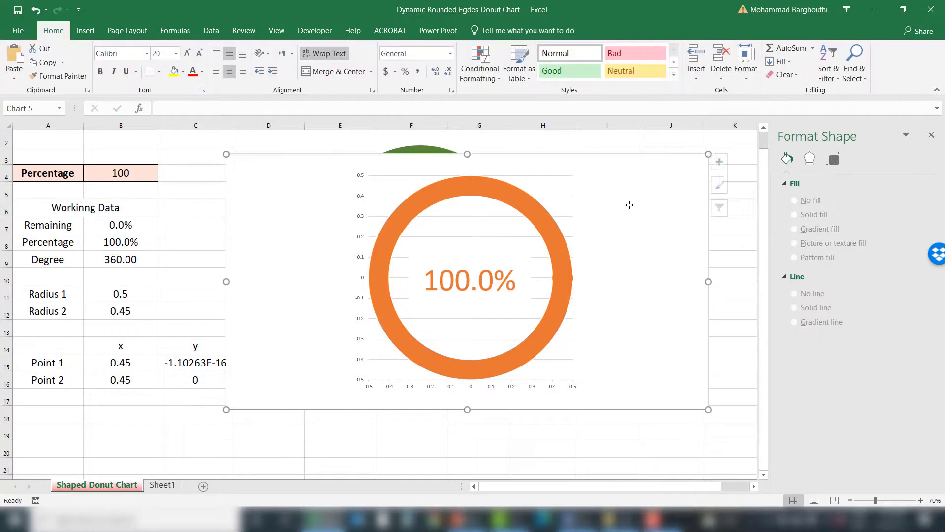
pyautogui.click(724, 161)
pyautogui.click(751, 178)
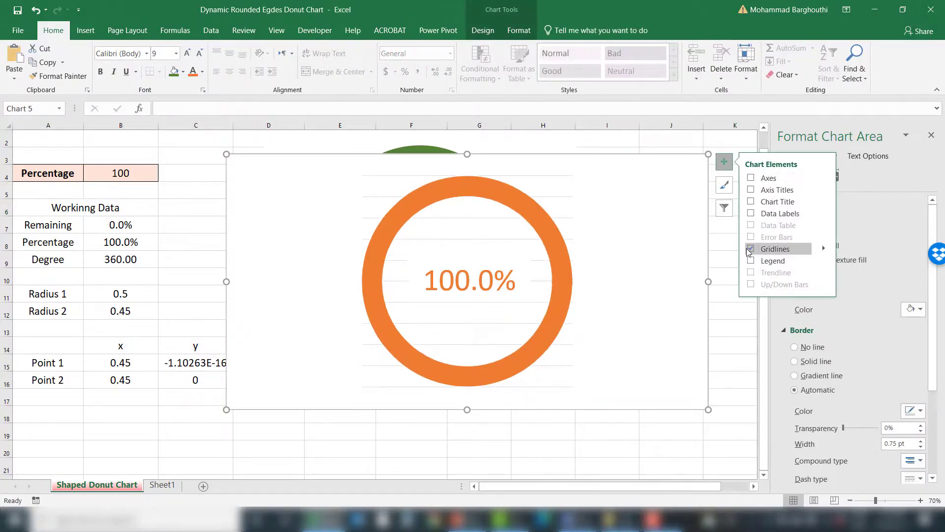
pyautogui.click(751, 249)
pyautogui.click(724, 338)
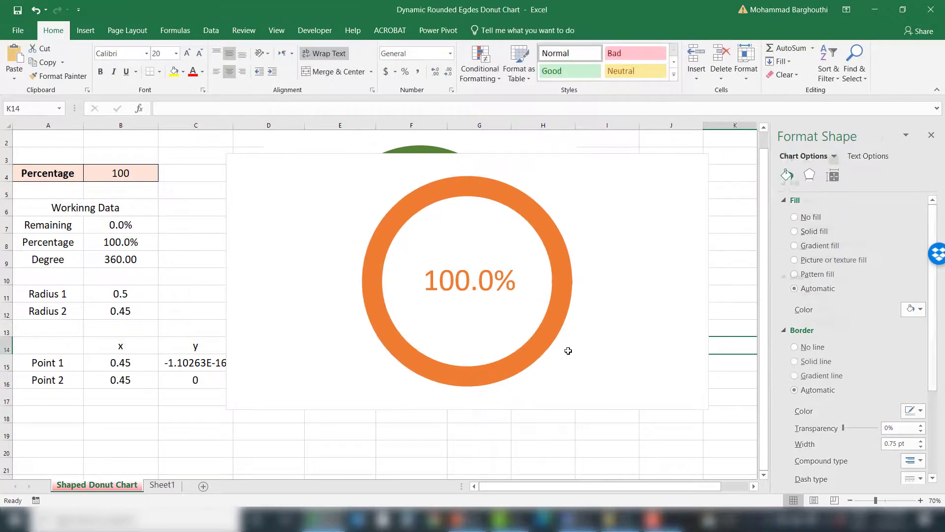
# Step: Test the chart by entering Percentage values 60, 80, 90, 25, 45 and finally 80
pyautogui.click(127, 174)
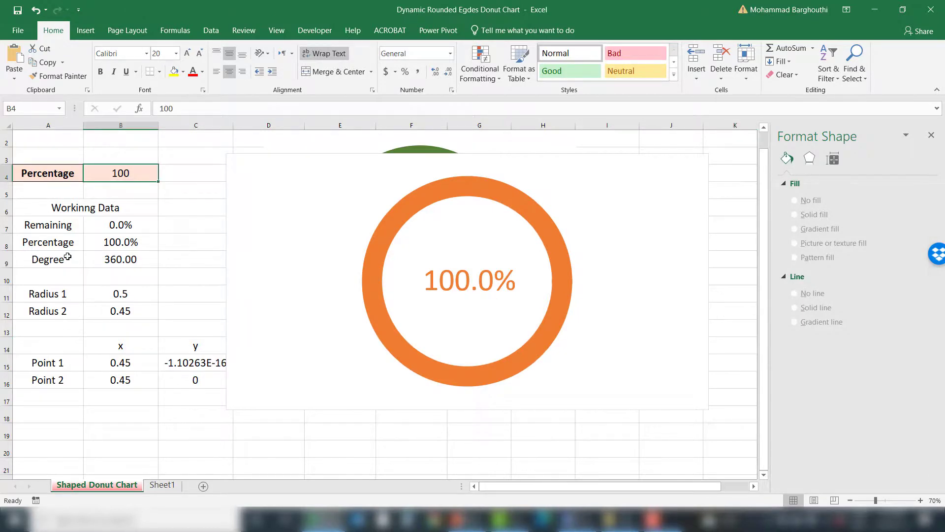
pyautogui.write('60')
pyautogui.press('Return')
pyautogui.press('Up')
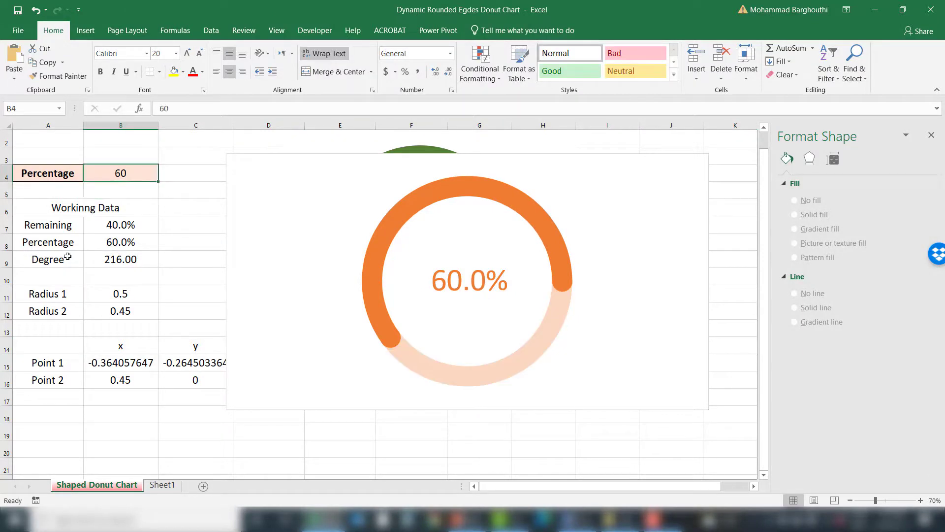
pyautogui.write('80')
pyautogui.press('Return')
pyautogui.press('Up')
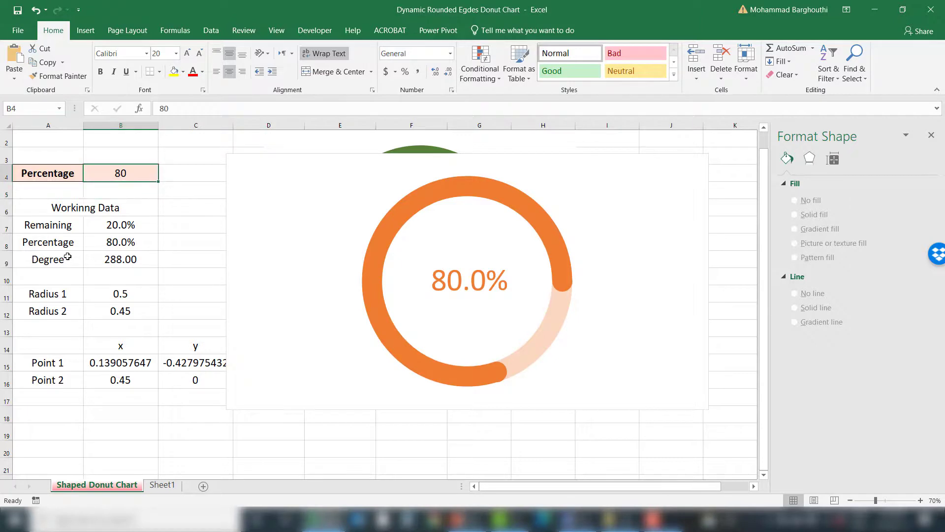
pyautogui.write('90')
pyautogui.press('Return')
pyautogui.press('Up')
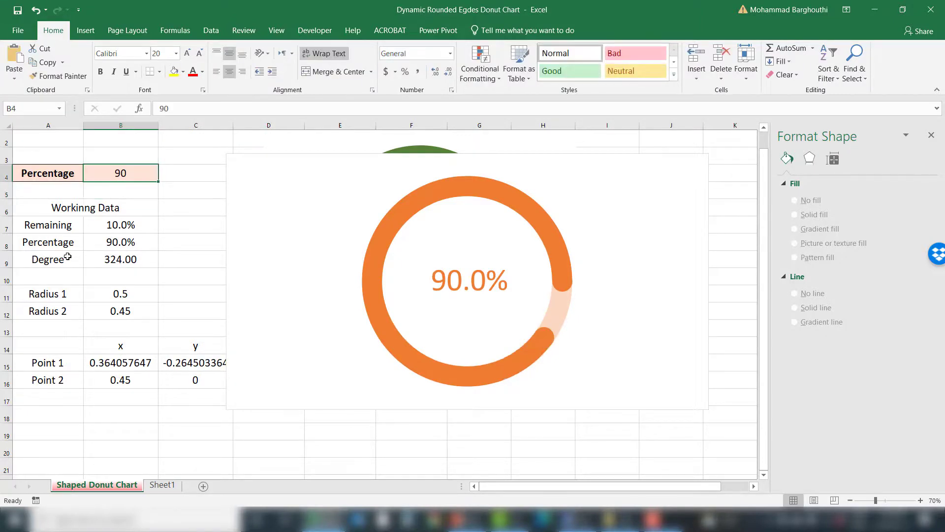
pyautogui.write('25')
pyautogui.press('Return')
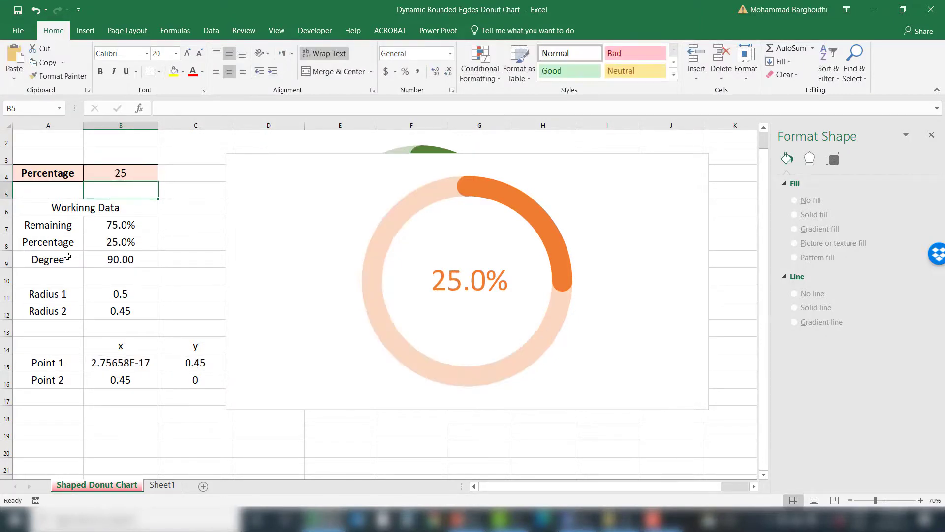
pyautogui.press('Up')
pyautogui.write('45')
pyautogui.press('Return')
pyautogui.press('Up')
pyautogui.write('80')
pyautogui.press('Return')
pyautogui.press('Up')
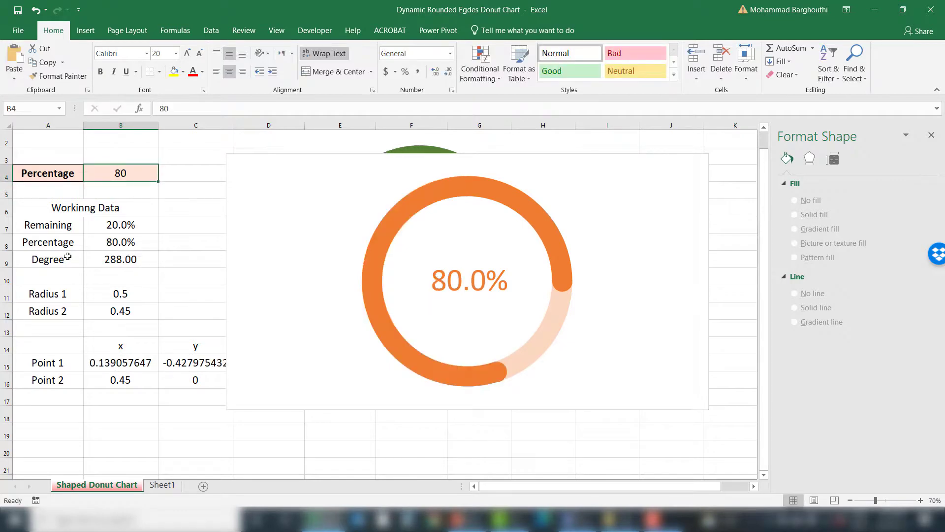